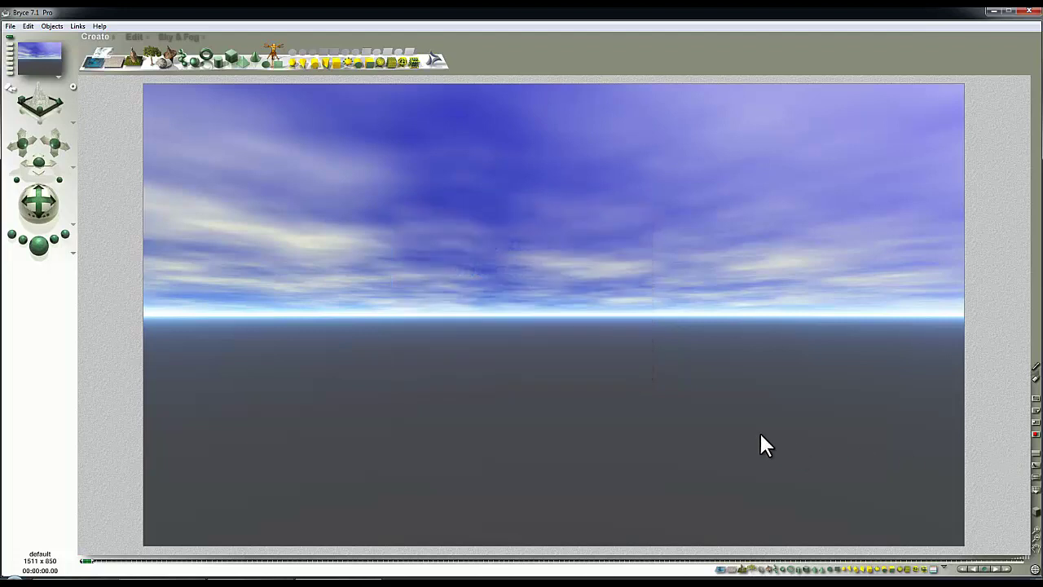
# Load the dragon_vrip01 model from the StanfordScans1 category of the Space project object library
pyautogui.press('Escape')
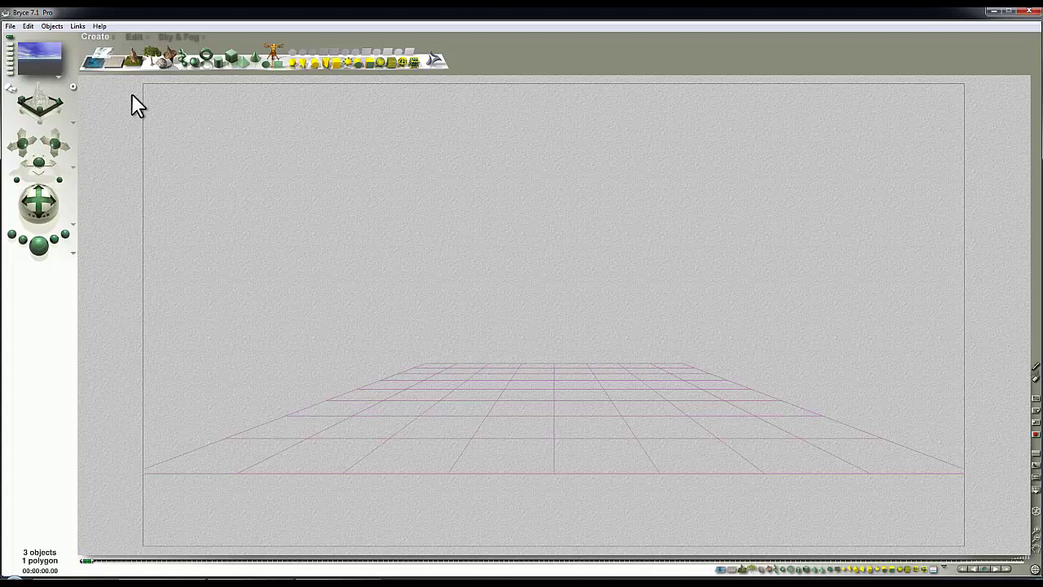
pyautogui.click(115, 38)
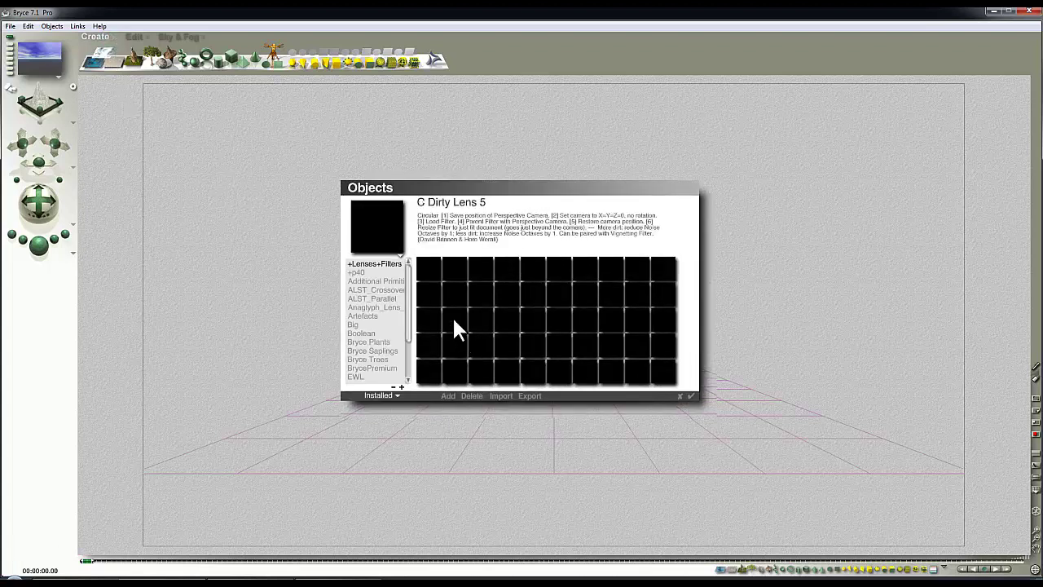
pyautogui.click(392, 396)
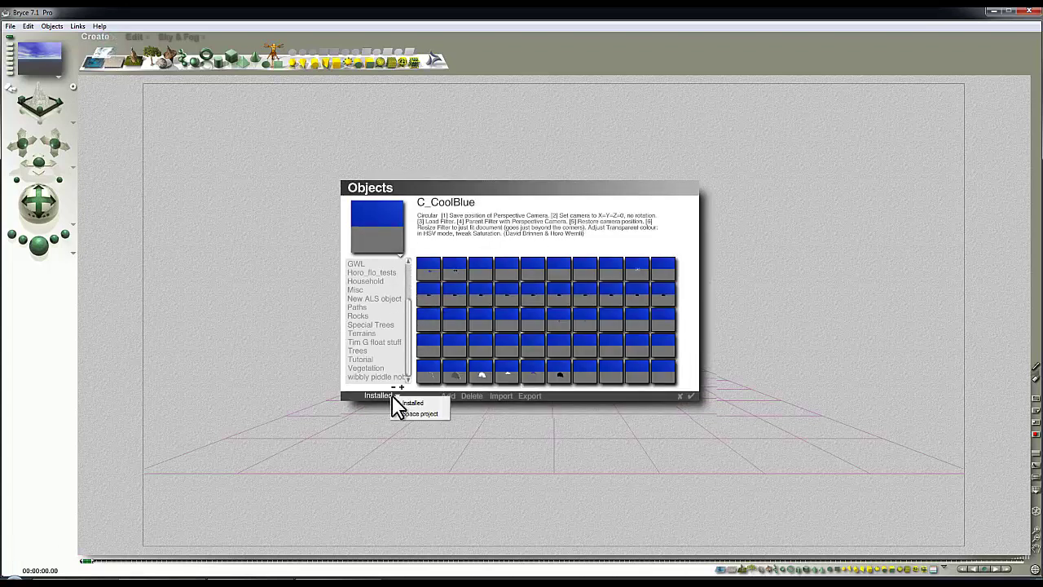
pyautogui.click(411, 413)
pyautogui.moveTo(408, 297); pyautogui.dragTo(409, 342)
pyautogui.click(388, 352)
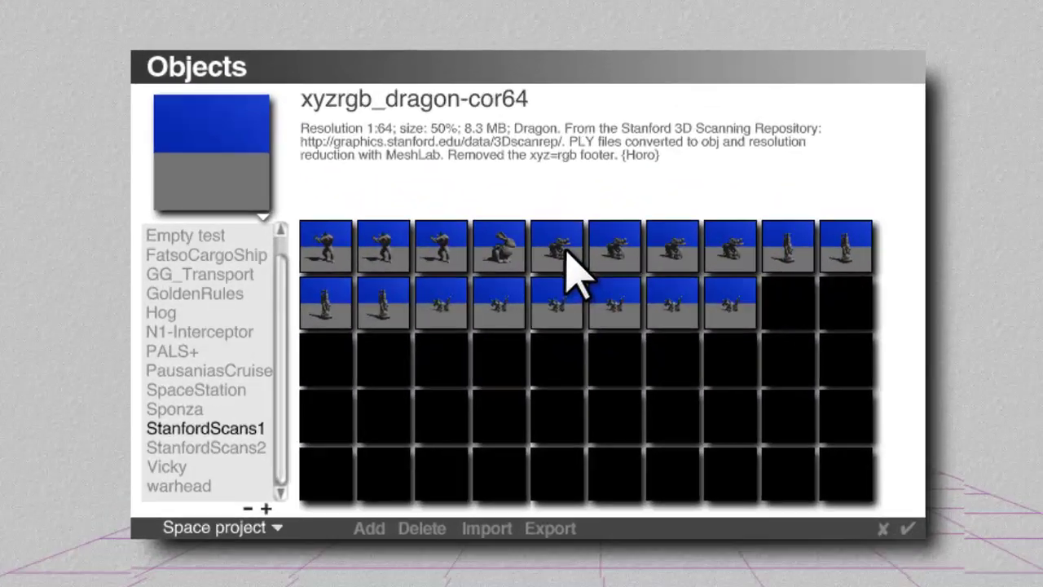
pyautogui.click(533, 268)
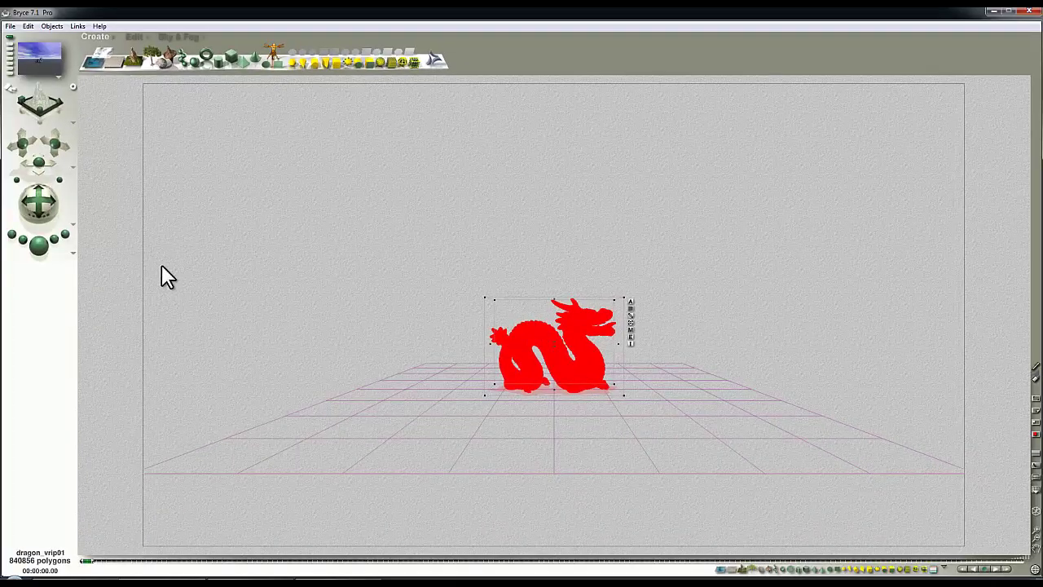
# Test-render the dragon, and rotate it about 163.5° around the world Y axis
pyautogui.hotkey('ctrl', 'r')
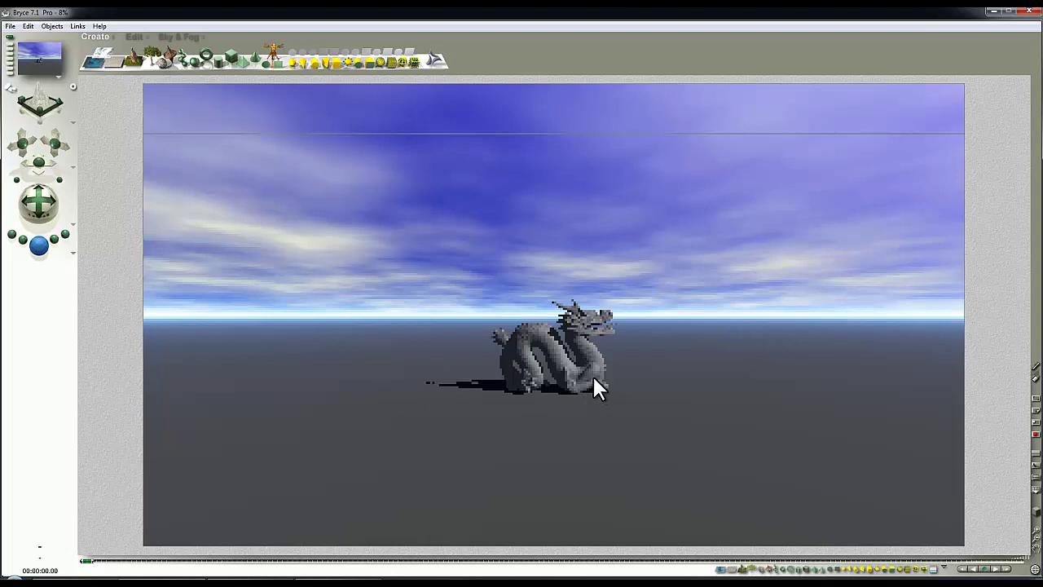
pyautogui.click(592, 372)
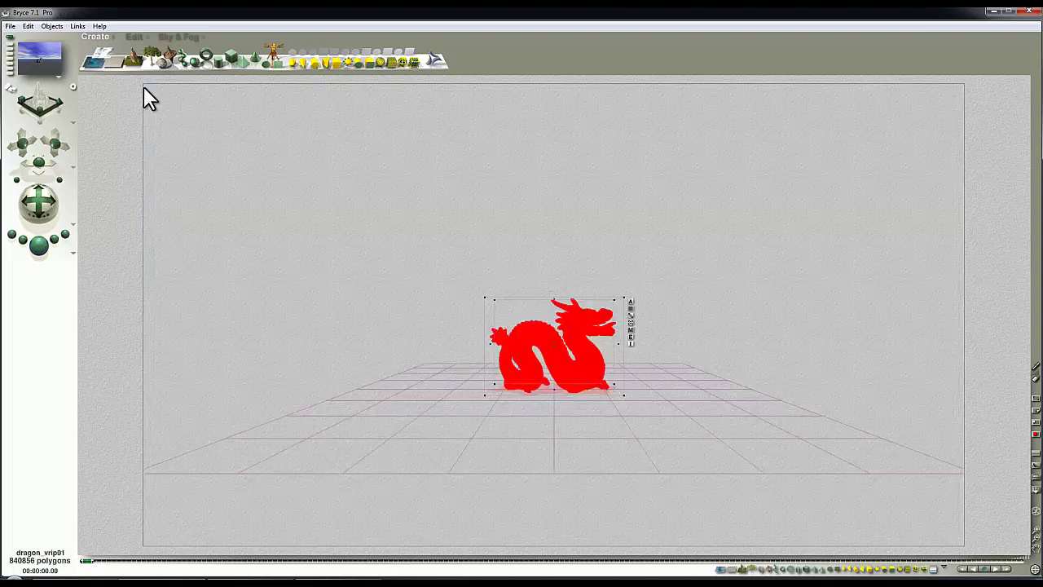
pyautogui.click(132, 39)
pyautogui.moveTo(173, 67); pyautogui.dragTo(167, 64)
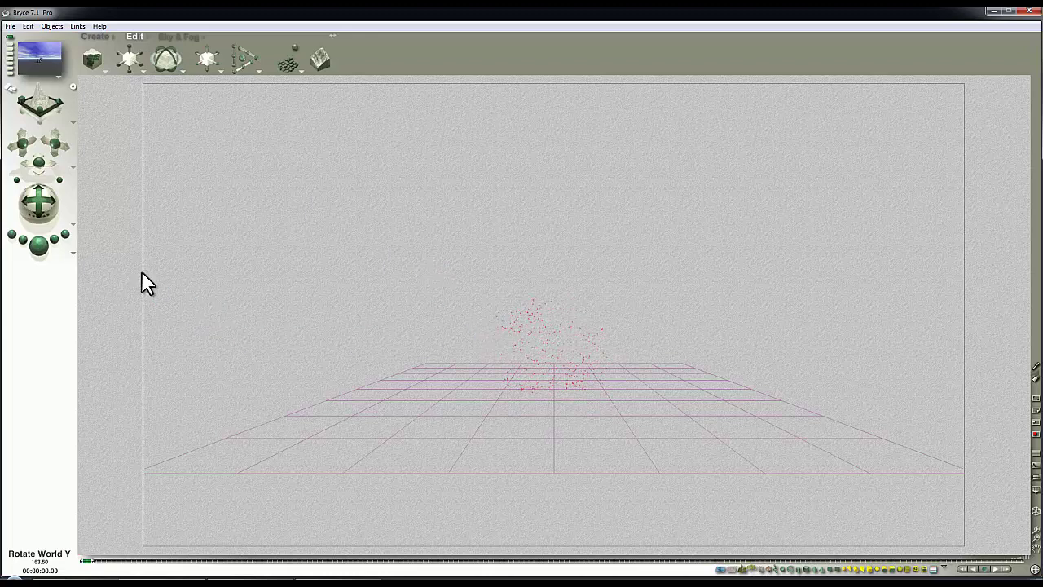
# Move the camera to a higher, closer view that fills the frame with the dragon, and render it
pyautogui.moveTo(55, 145); pyautogui.dragTo(57, 145)
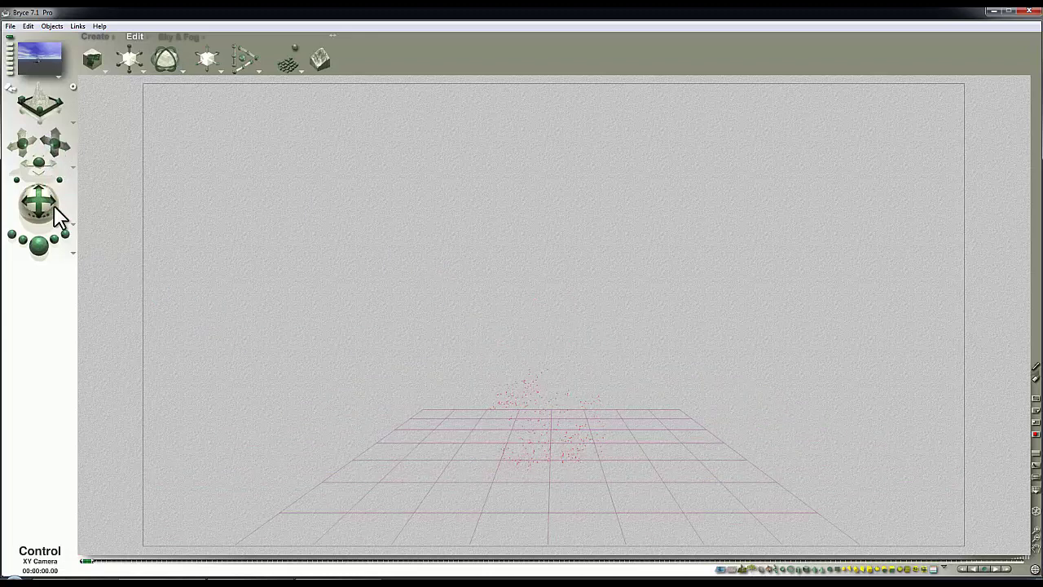
pyautogui.moveTo(48, 208); pyautogui.dragTo(53, 179)
pyautogui.moveTo(54, 143); pyautogui.dragTo(54, 142)
pyautogui.click(43, 247)
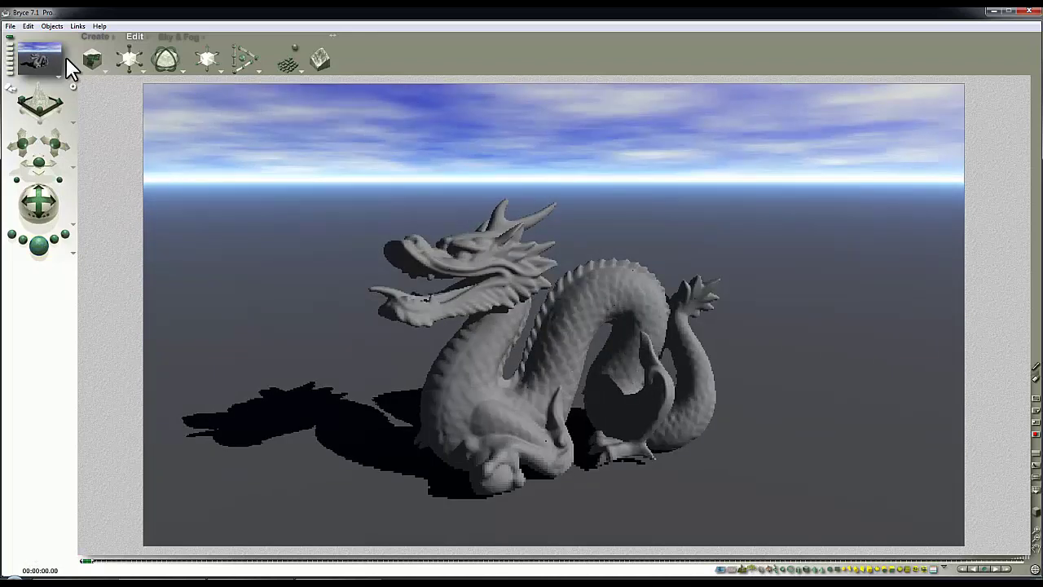
# Set the document aspect ratio to 1:1 and its resolution to 700 x 700
pyautogui.click(9, 26)
pyautogui.click(48, 49)
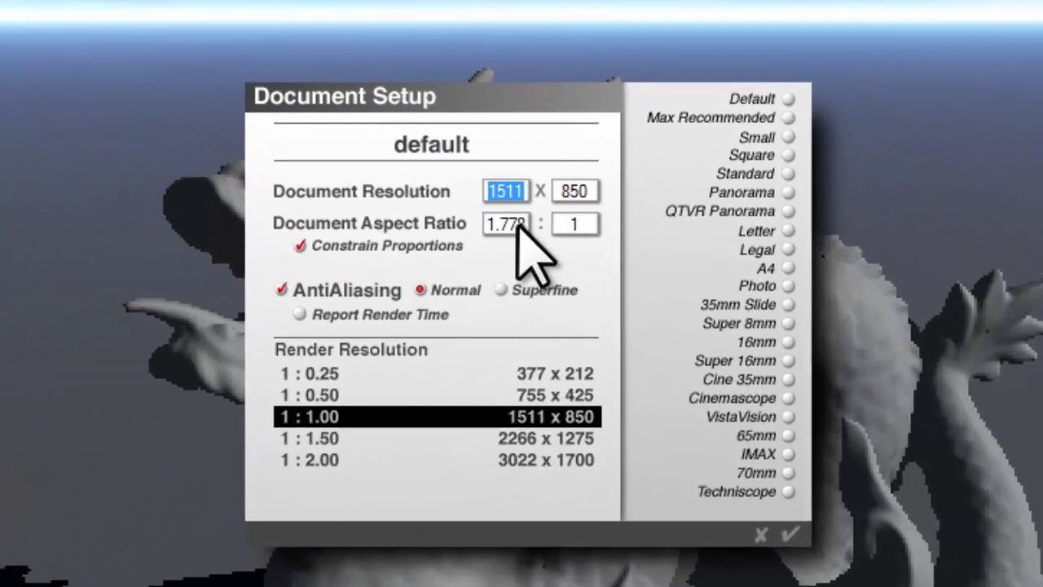
pyautogui.moveTo(518, 223); pyautogui.dragTo(400, 233)
pyautogui.write('1')
pyautogui.moveTo(590, 192); pyautogui.dragTo(390, 196)
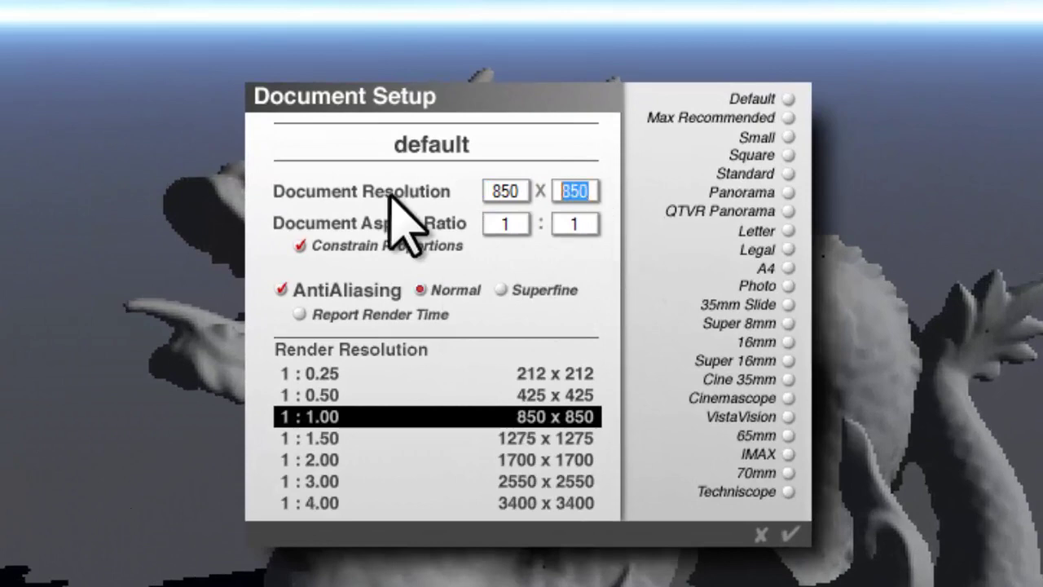
pyautogui.write('700')
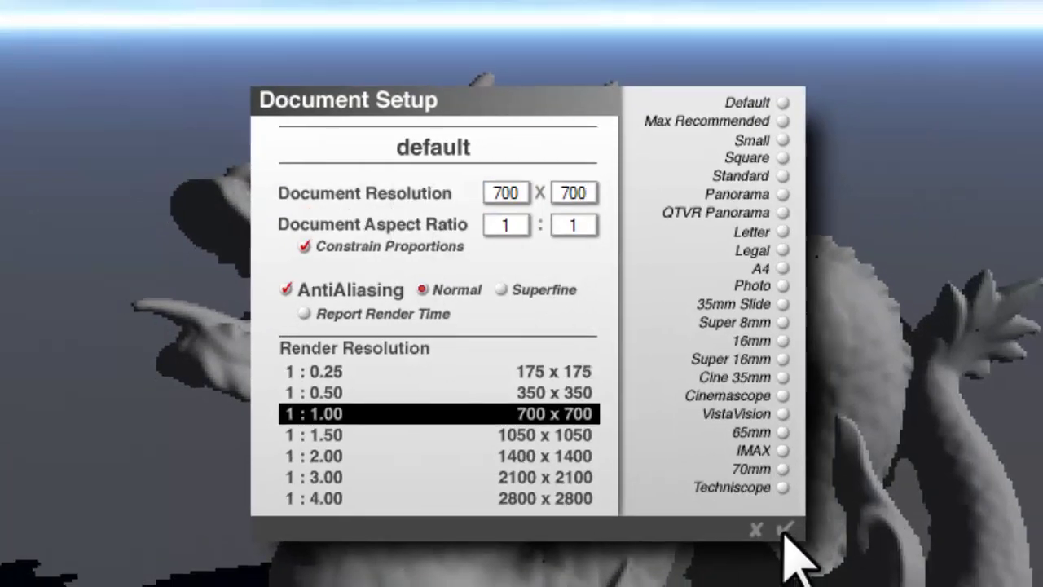
pyautogui.click(783, 529)
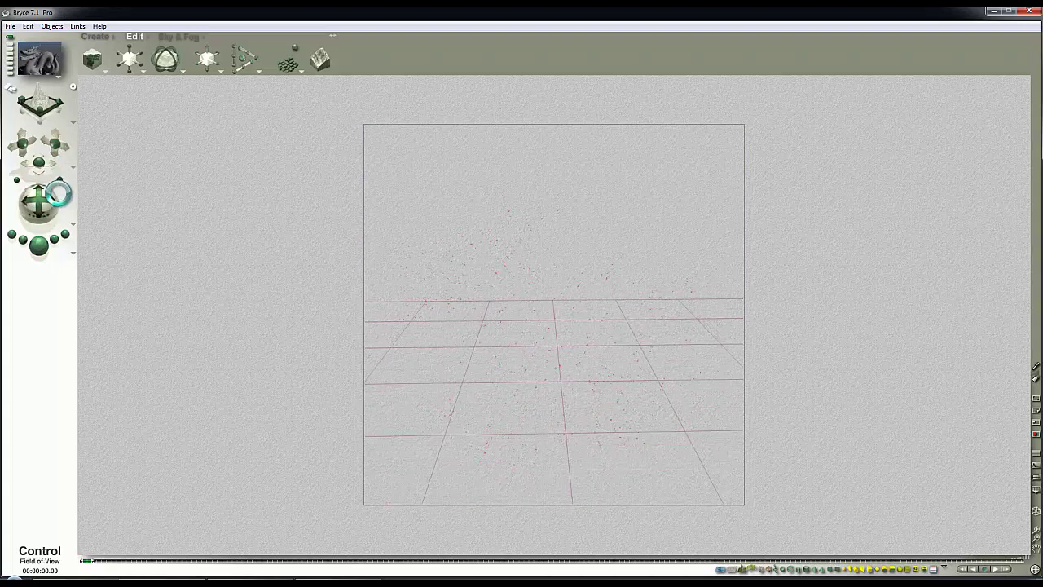
# Render the square framing of the dragon and store this camera view in an empty memory slot
pyautogui.click(42, 246)
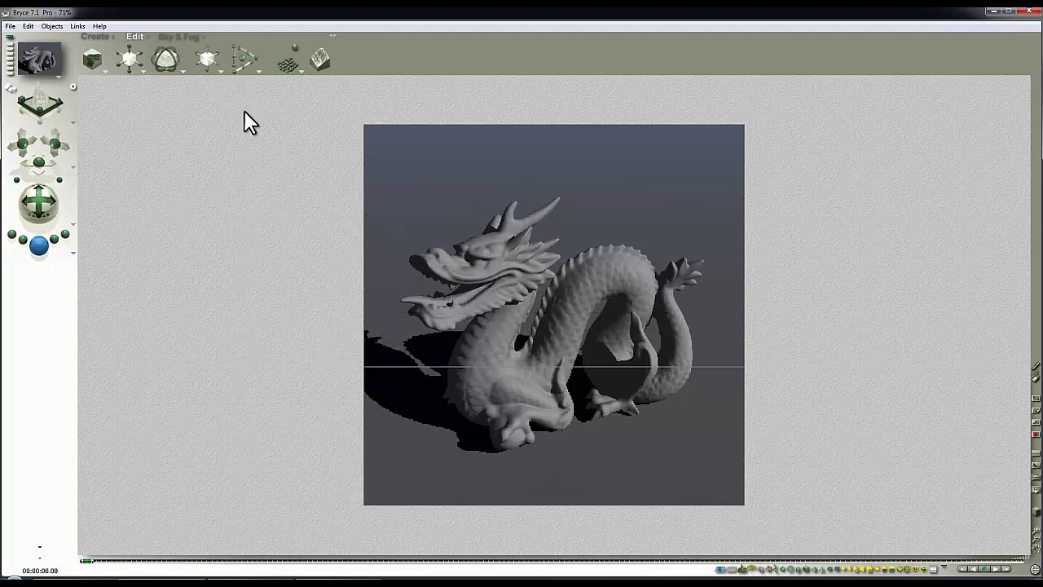
pyautogui.click(10, 45)
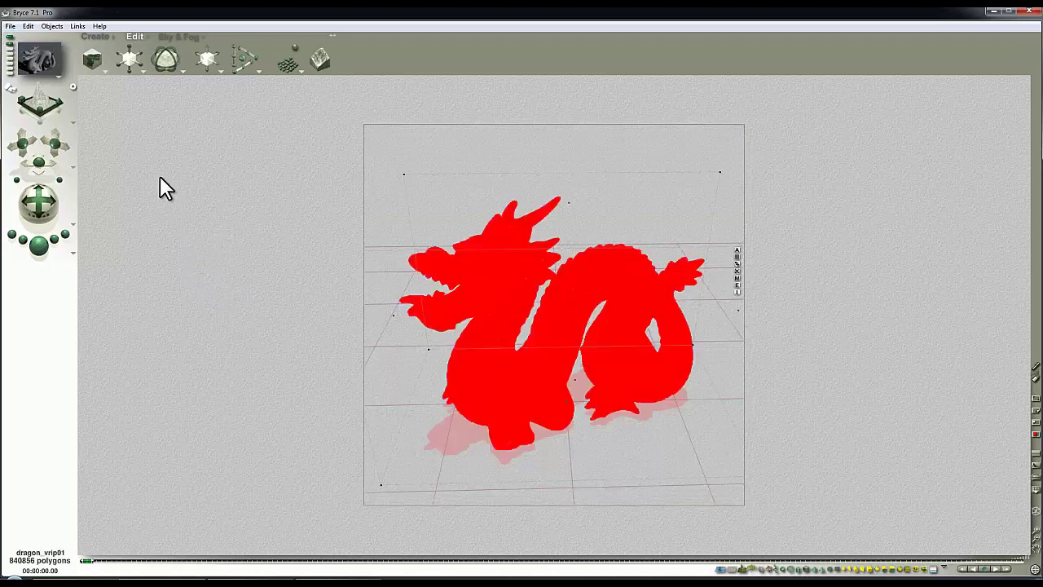
# Enable image-based lighting in the Sky Lab and load GarageClosed_1280.hdr as the HDRI image
pyautogui.click(182, 35)
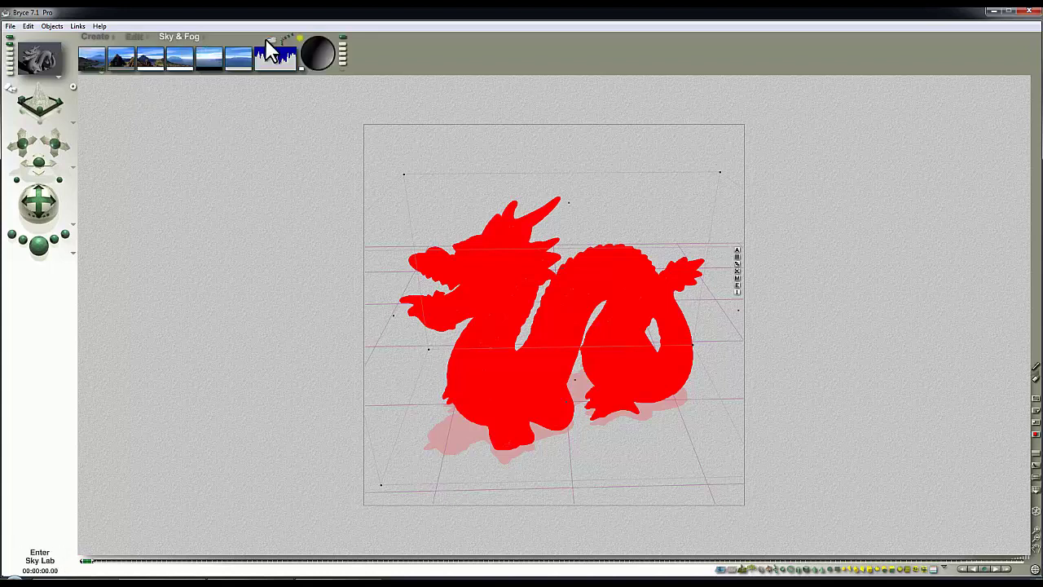
pyautogui.click(273, 52)
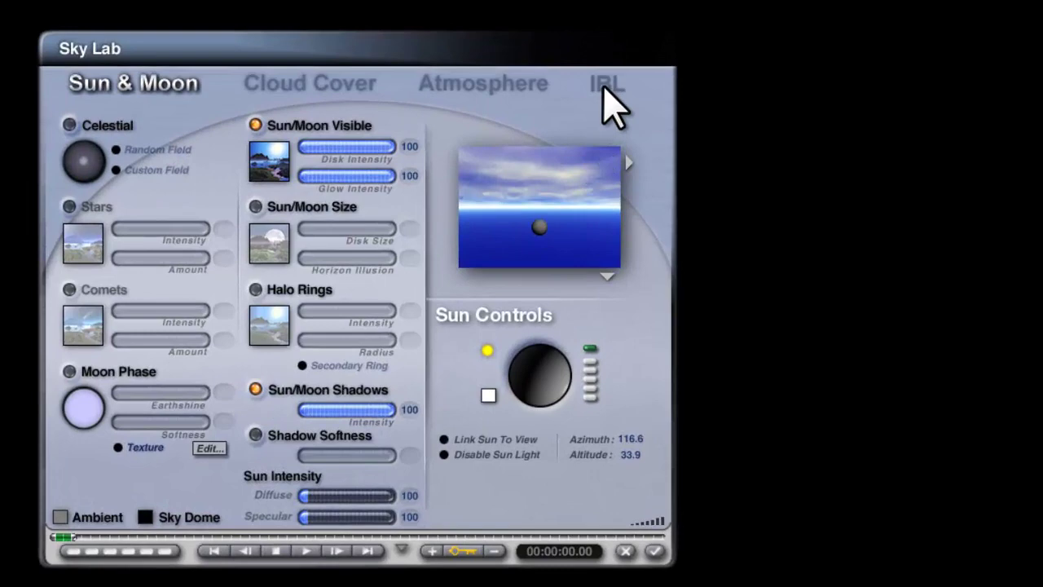
pyautogui.click(605, 85)
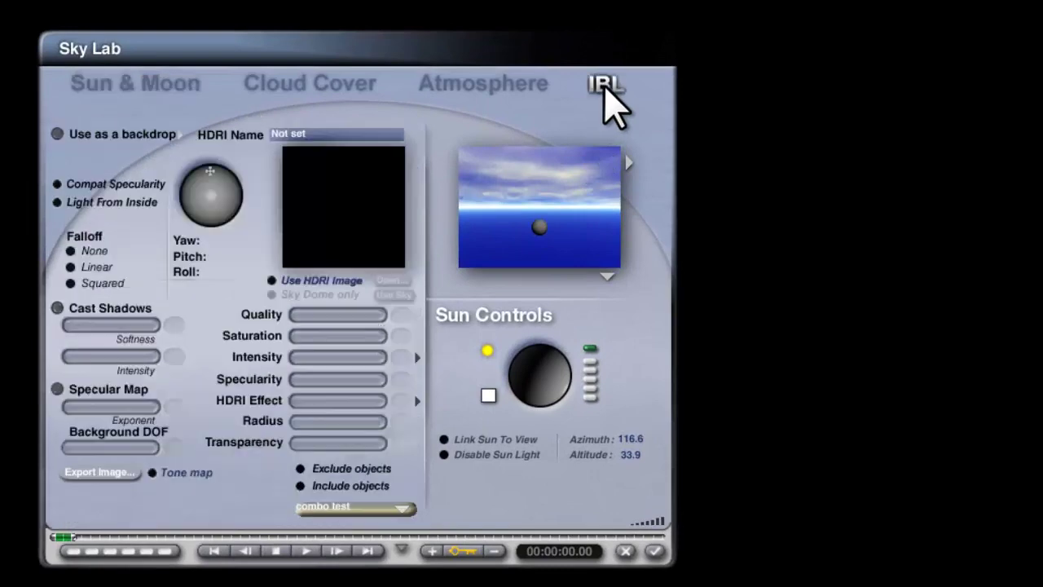
pyautogui.click(273, 282)
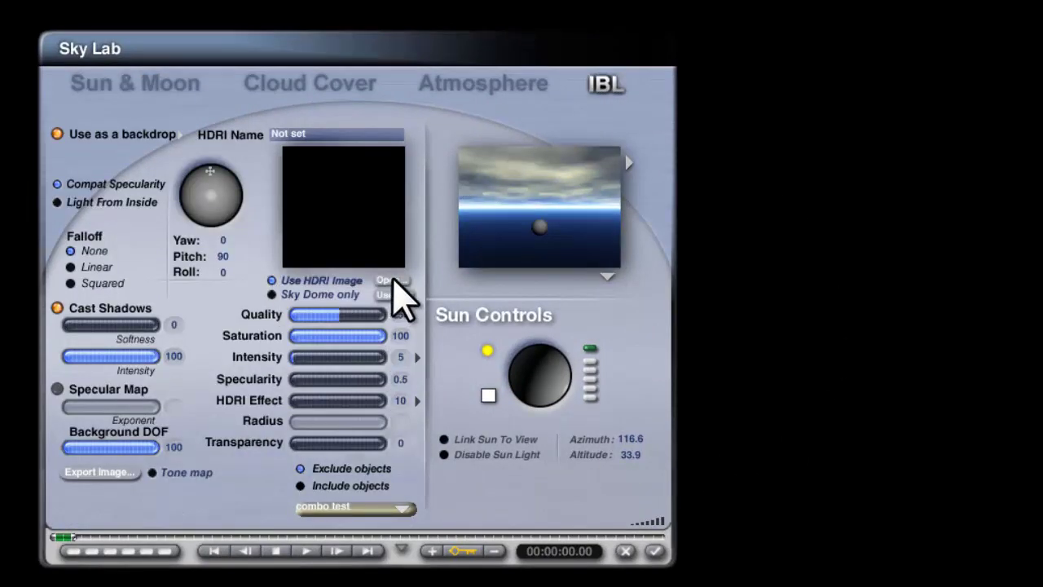
pyautogui.click(389, 280)
pyautogui.click(277, 276)
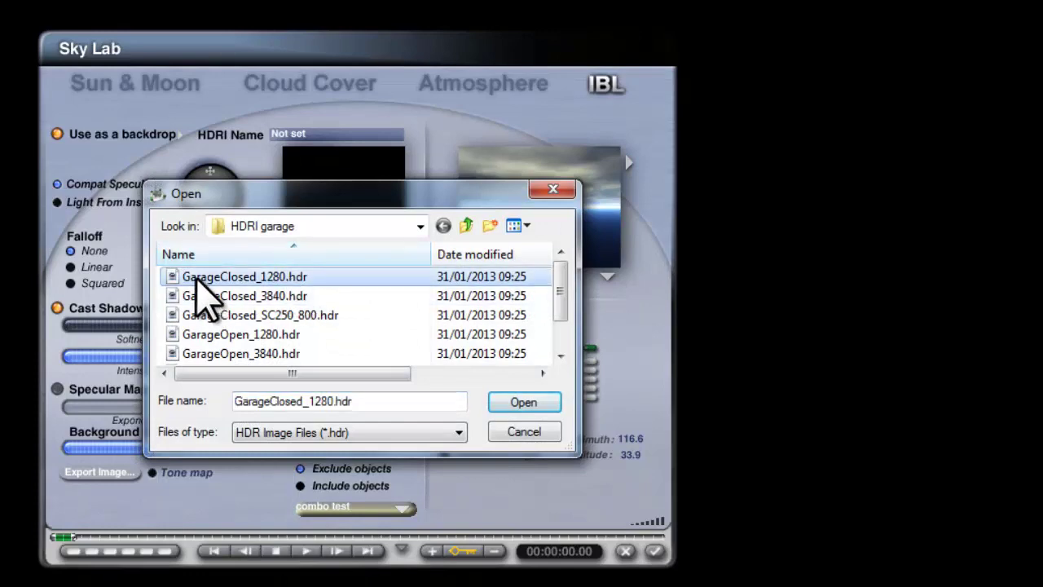
pyautogui.click(542, 402)
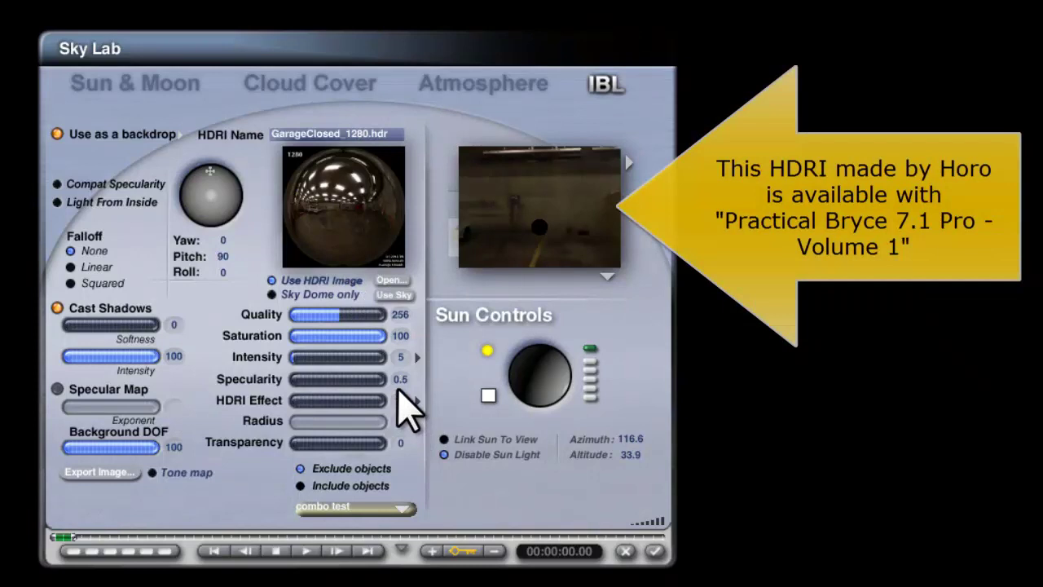
# Set the HDRI's Specularity to 0, HDRI Effect to 0 and Quality to 16
pyautogui.click(399, 379)
pyautogui.write('0')
pyautogui.press('Return')
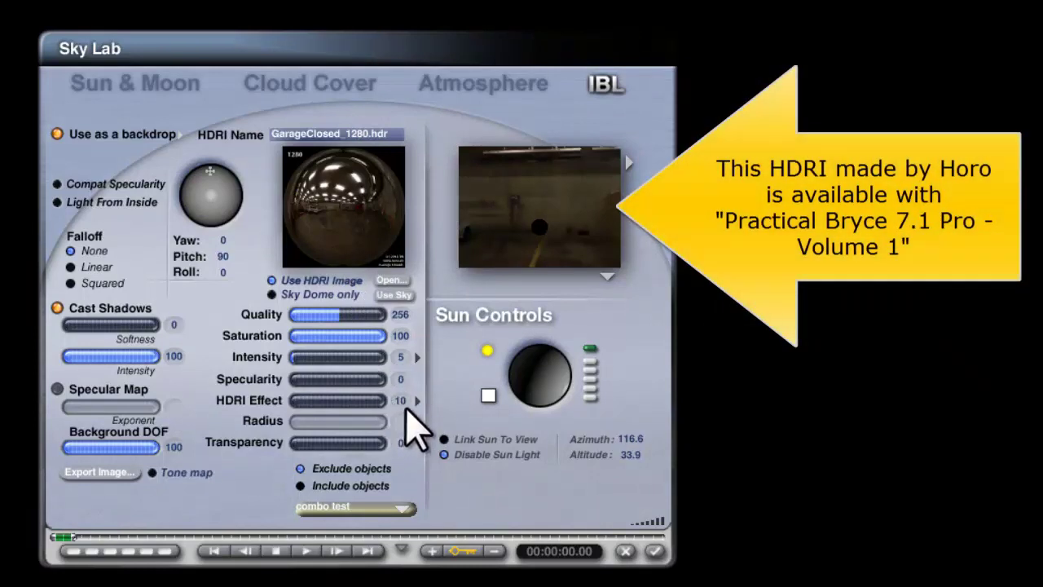
pyautogui.click(399, 400)
pyautogui.write('0')
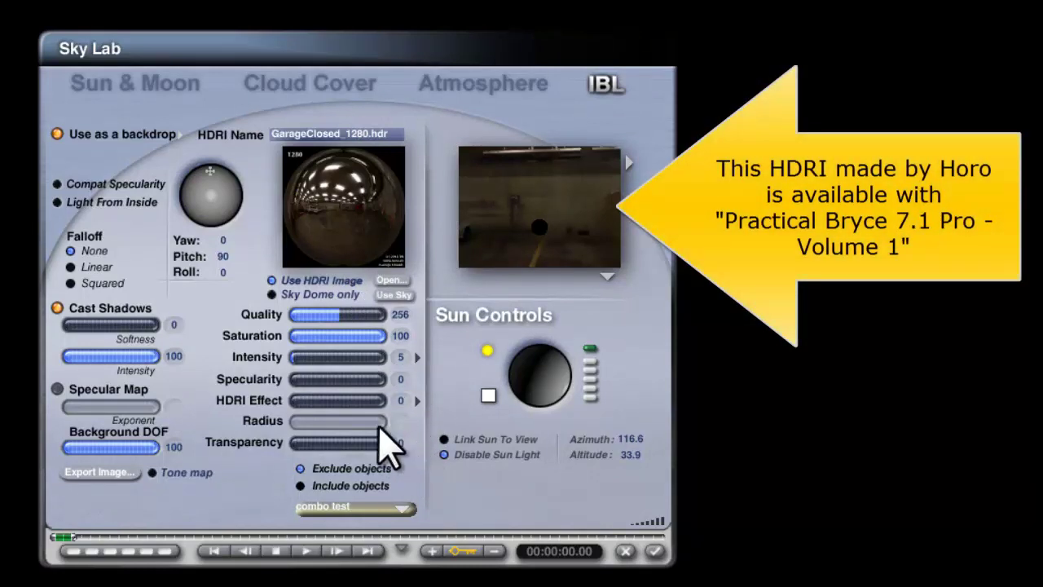
pyautogui.click(330, 316)
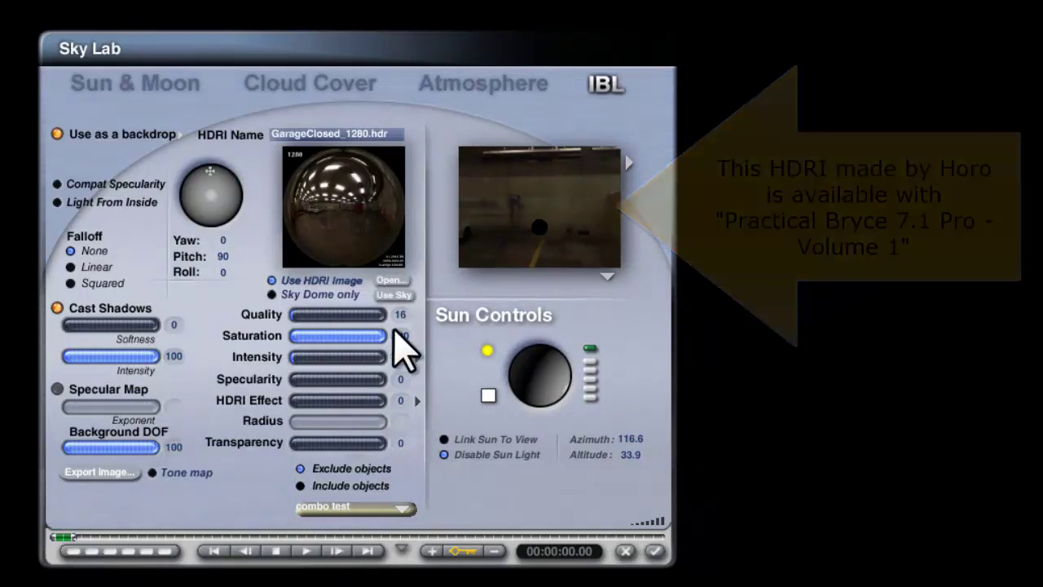
# Show the dragon scene in the Sky Lab preview, turn off the HDRI backdrop, and set Intensity to 20
pyautogui.click(608, 277)
pyautogui.click(636, 288)
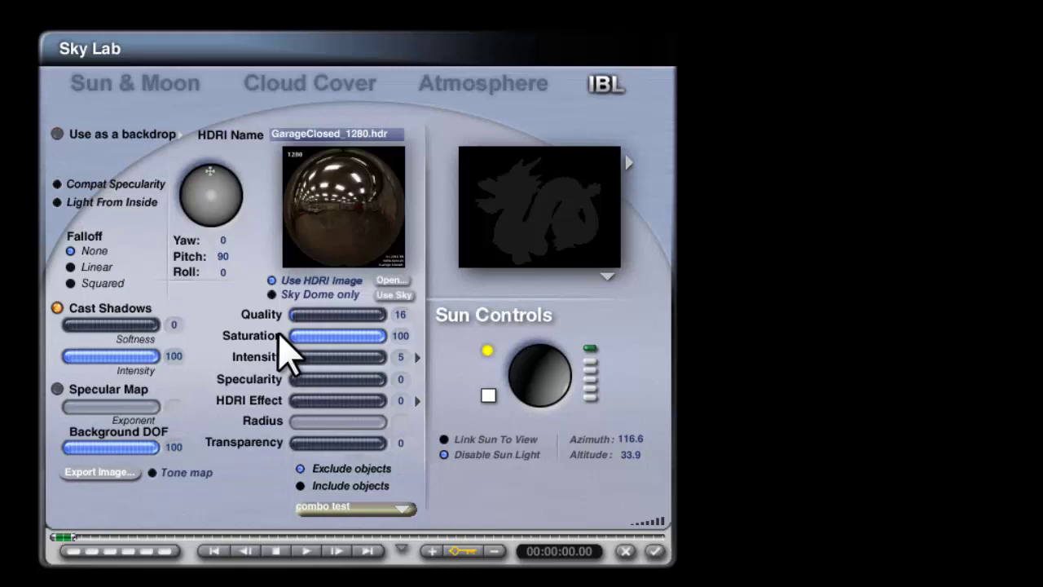
pyautogui.click(400, 357)
pyautogui.write('2')
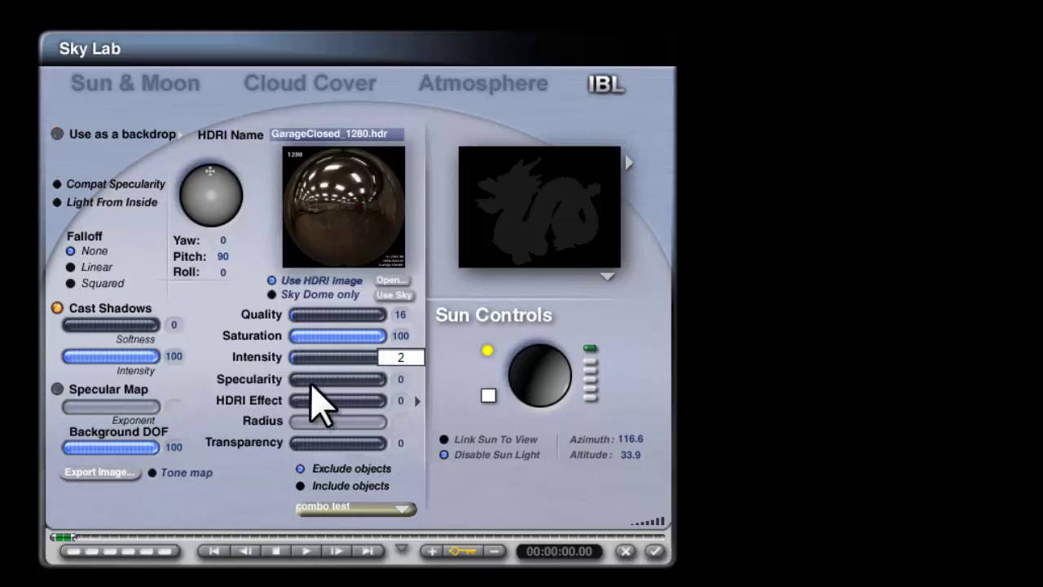
pyautogui.write('0')
pyautogui.press('Return')
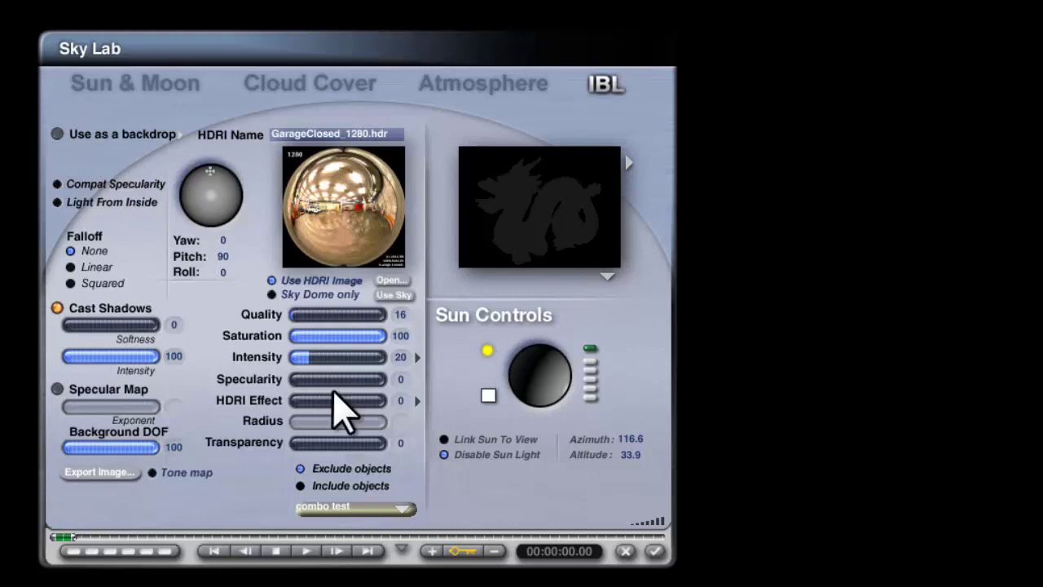
# Set the HDRI backdrop mode to Add to sky and apply the Sky Lab settings
pyautogui.click(181, 136)
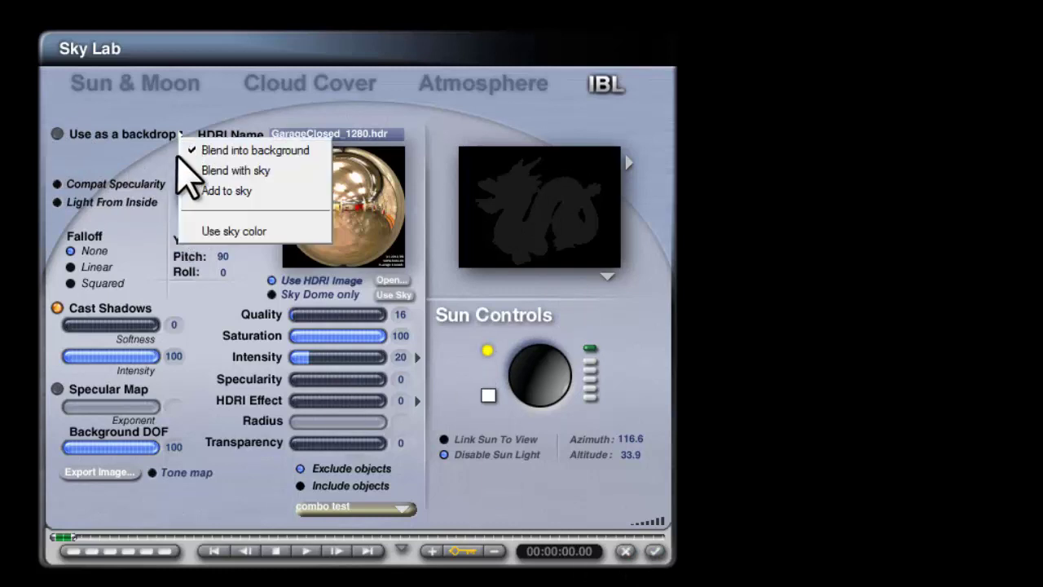
pyautogui.click(210, 191)
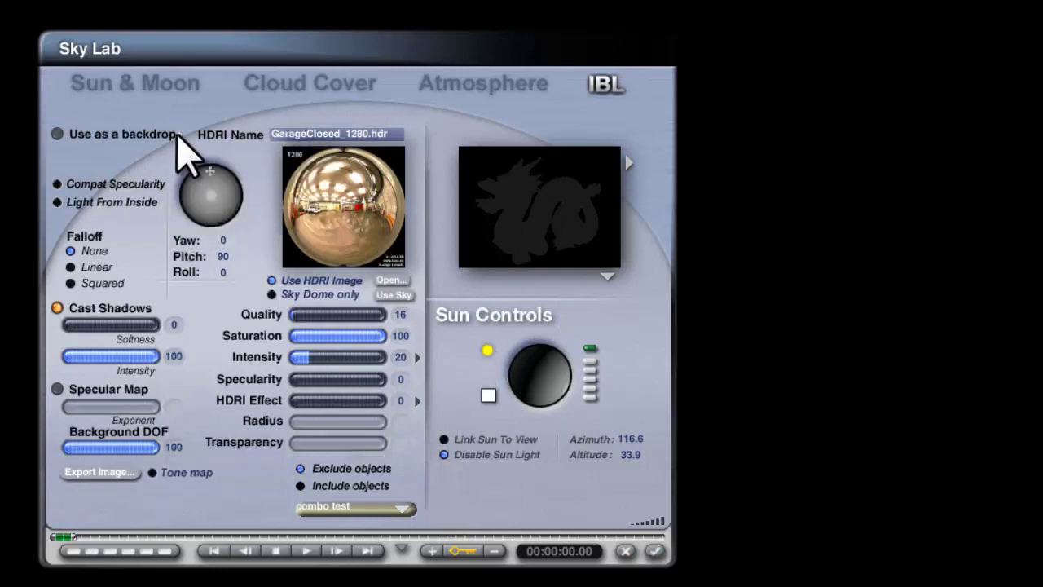
pyautogui.click(655, 551)
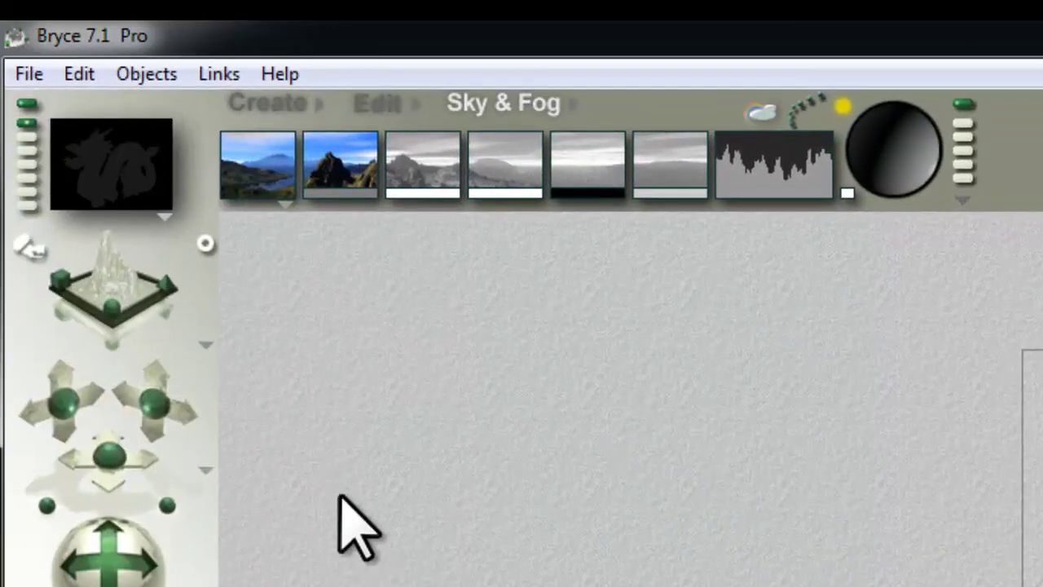
# Change the sky mode and pick a new colour for it, and render the dragon
pyautogui.click(286, 204)
pyautogui.click(347, 319)
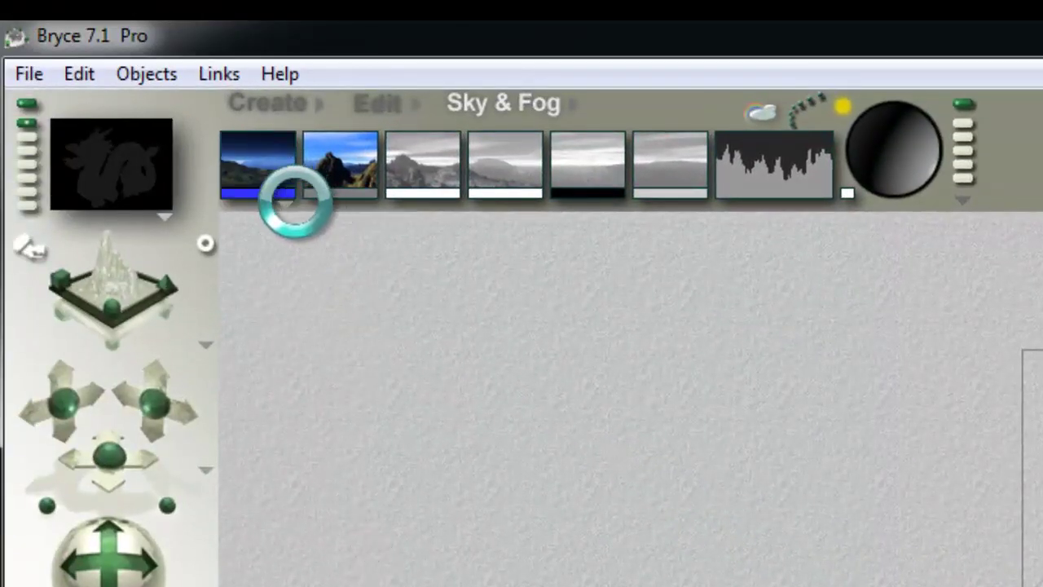
pyautogui.moveTo(285, 192); pyautogui.dragTo(605, 188)
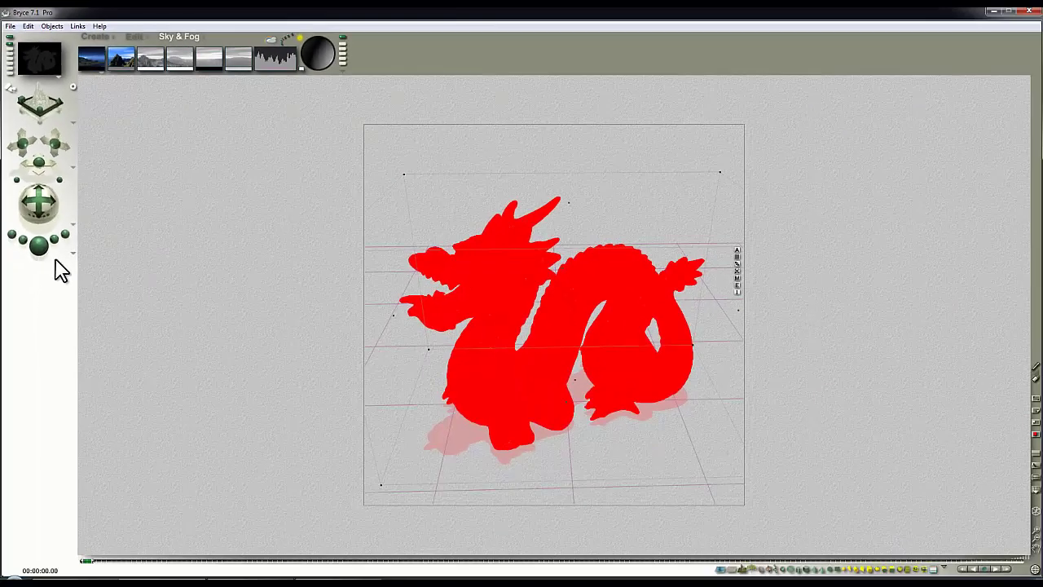
pyautogui.click(38, 244)
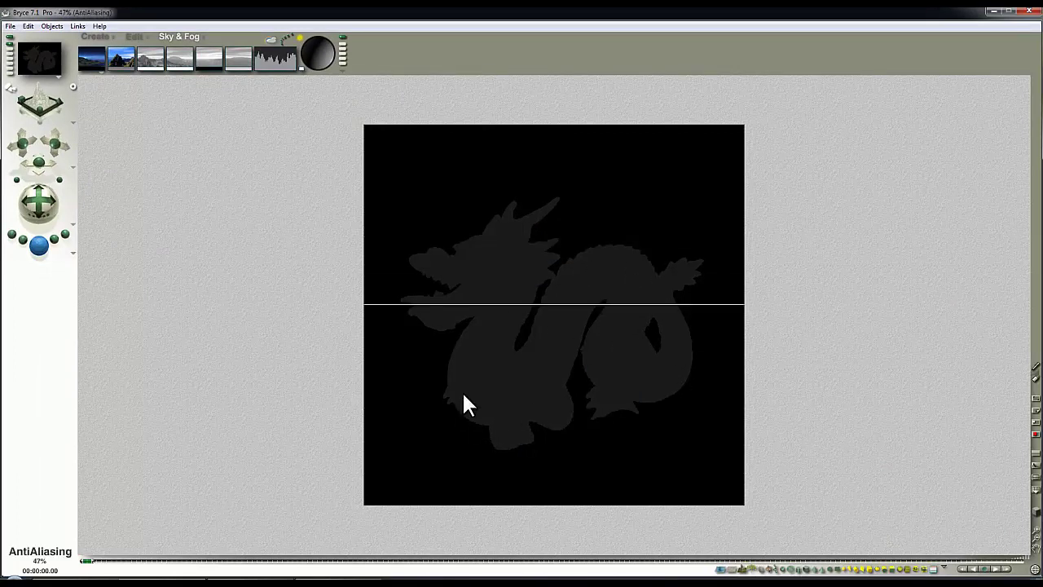
# Add a radial light and position it high above and behind the dragon
pyautogui.click(130, 37)
pyautogui.click(94, 38)
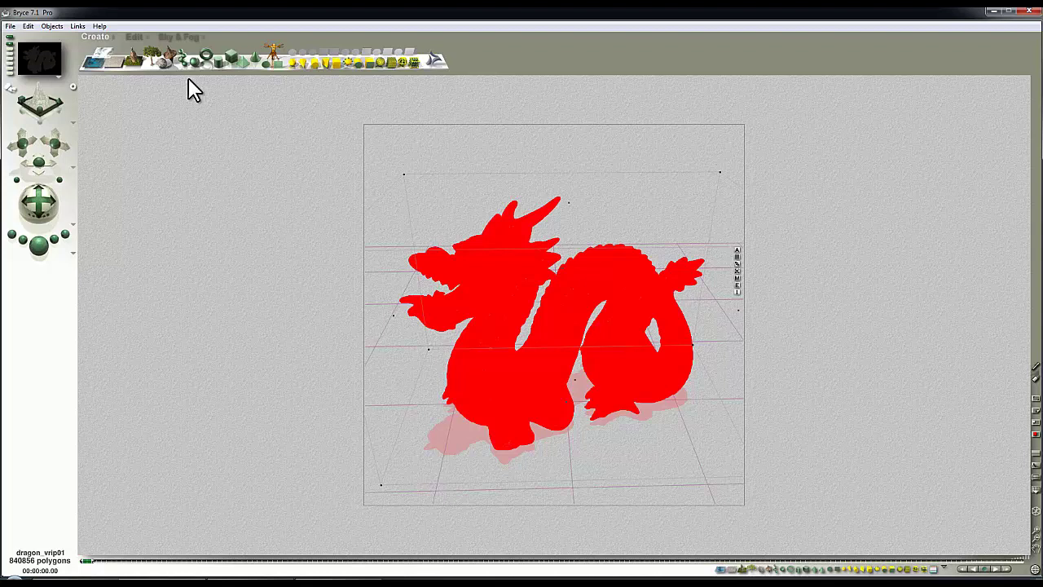
pyautogui.click(293, 63)
pyautogui.press('2')
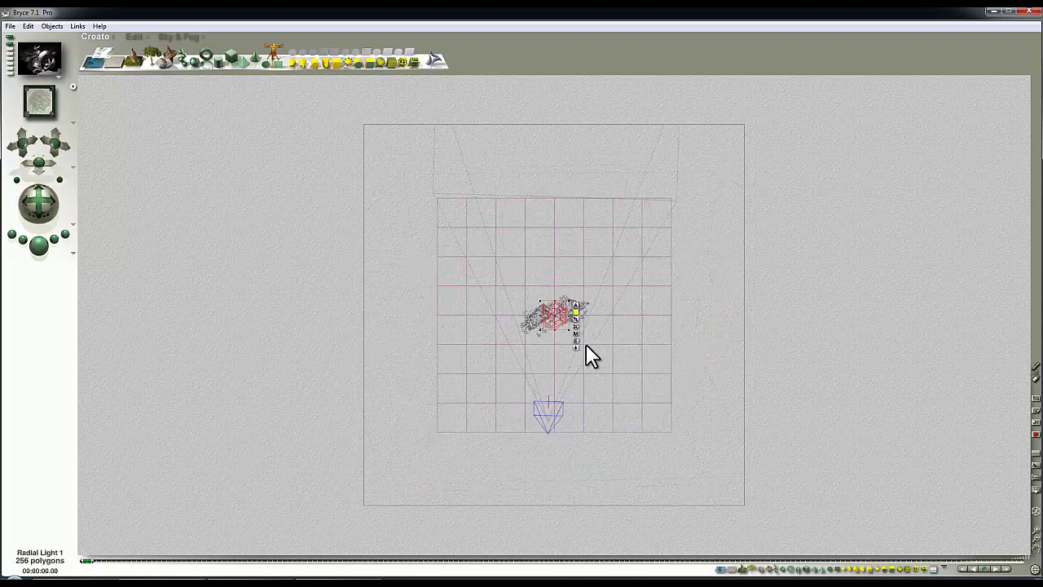
pyautogui.press('3')
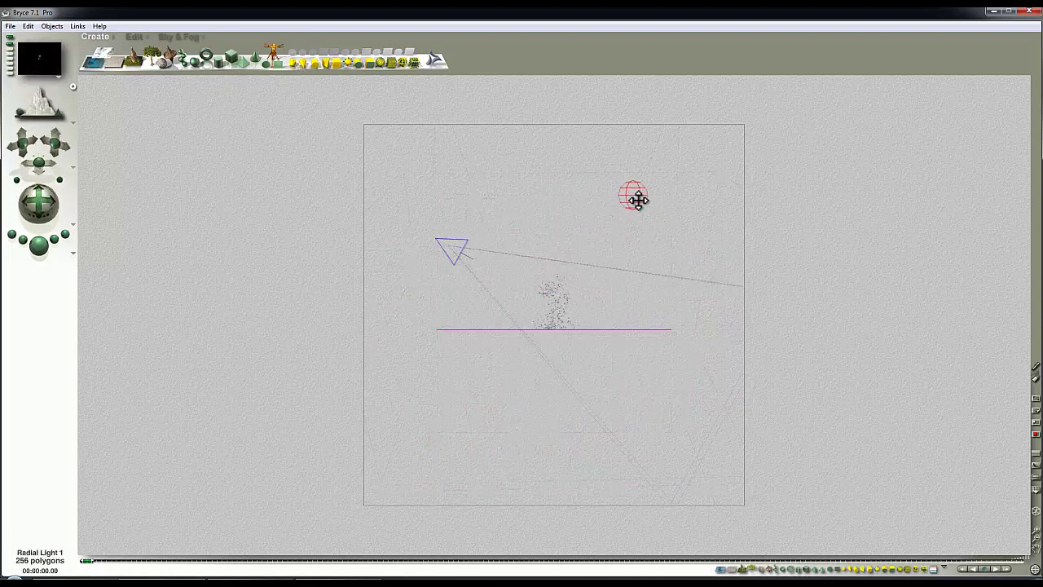
pyautogui.press('1')
pyautogui.press('3')
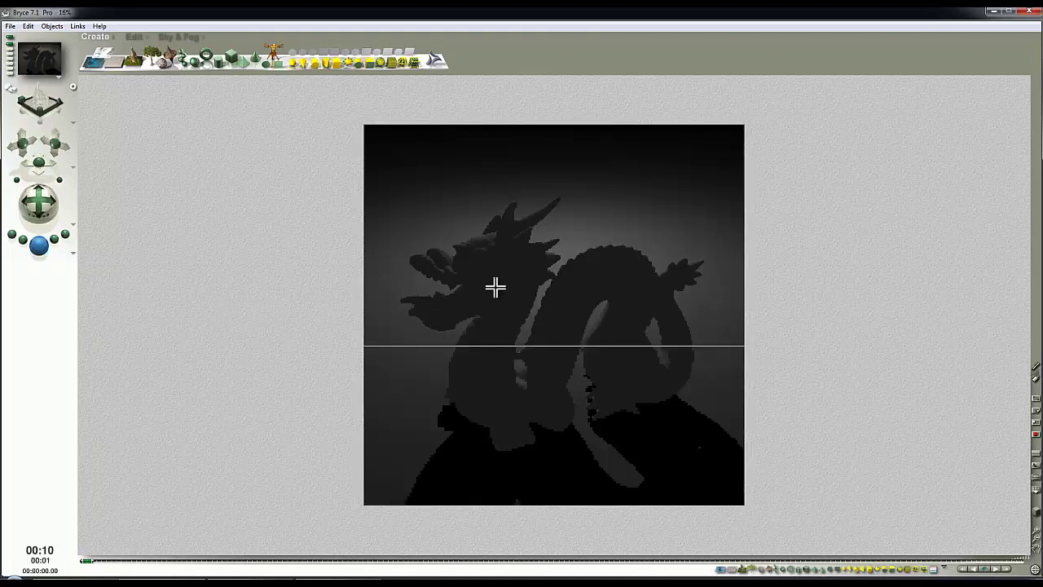
# Shift the radial light to the back-right corner of the ground grid and place a duplicate at the grid's left edge
pyautogui.click(559, 218)
pyautogui.moveTo(558, 218); pyautogui.dragTo(633, 221)
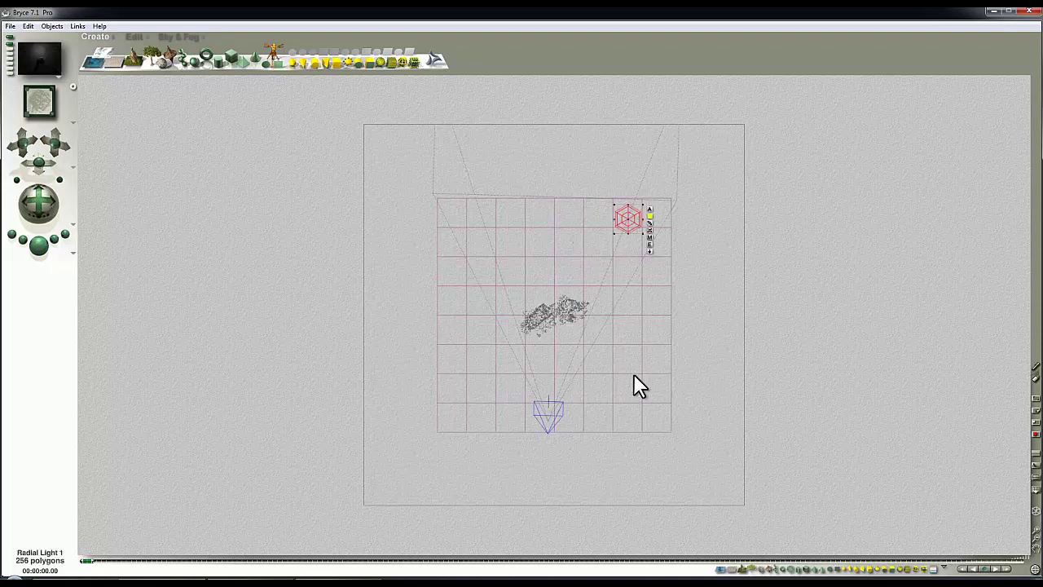
pyautogui.hotkey('ctrl', 'd')
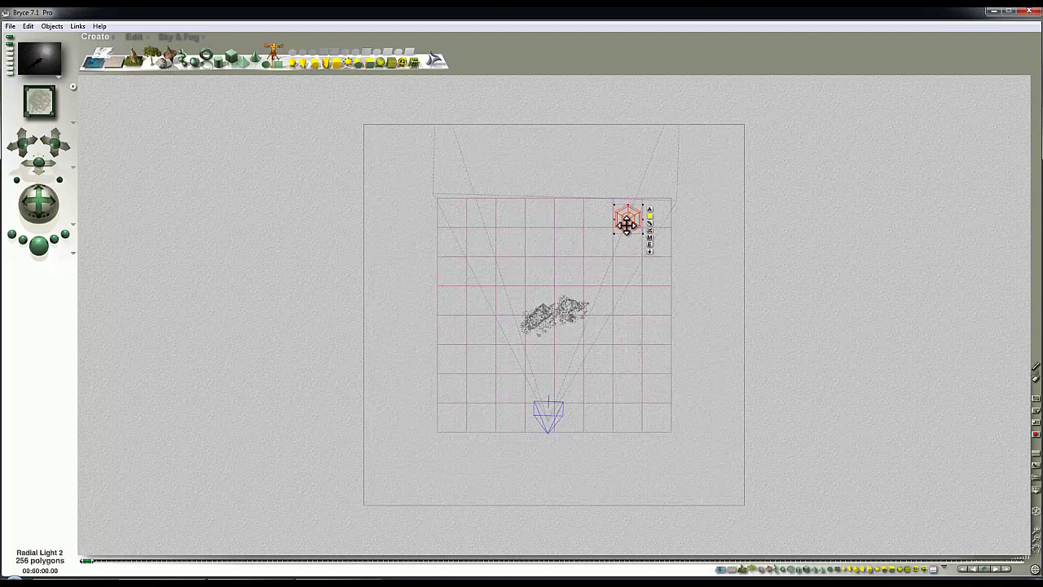
pyautogui.moveTo(626, 225); pyautogui.dragTo(460, 307)
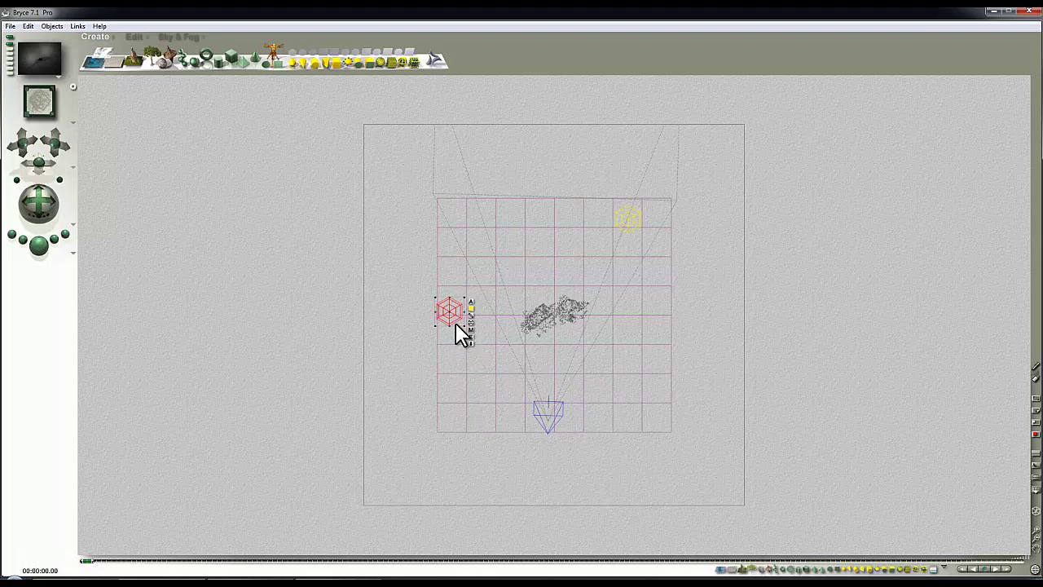
# Duplicate the light at the grid's left edge, place the copy near the front-right corner, and render the dragon
pyautogui.hotkey('ctrl', 'd')
pyautogui.moveTo(455, 327); pyautogui.dragTo(664, 413)
pyautogui.press('1')
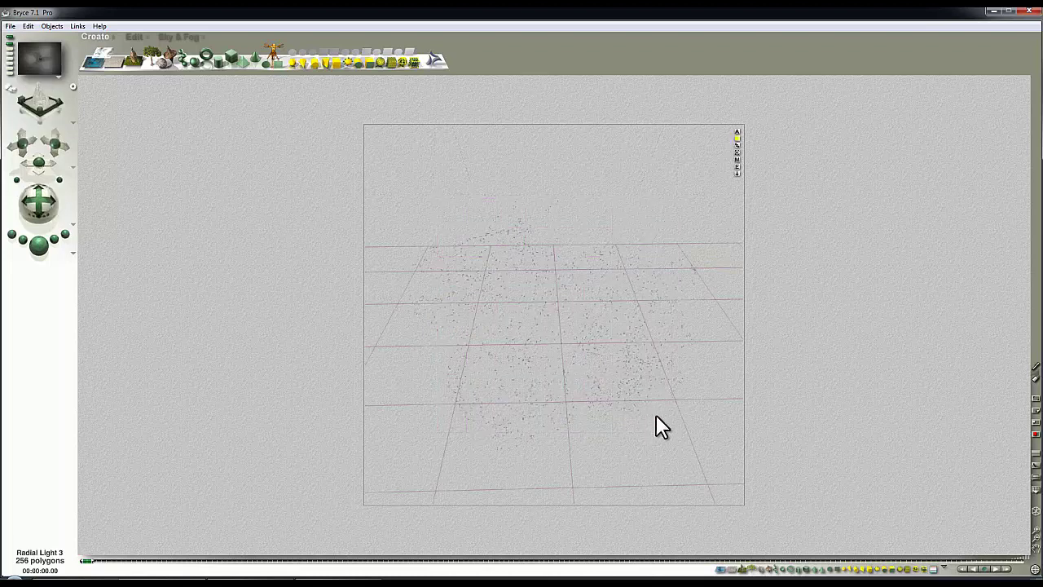
pyautogui.hotkey('ctrl', 'r')
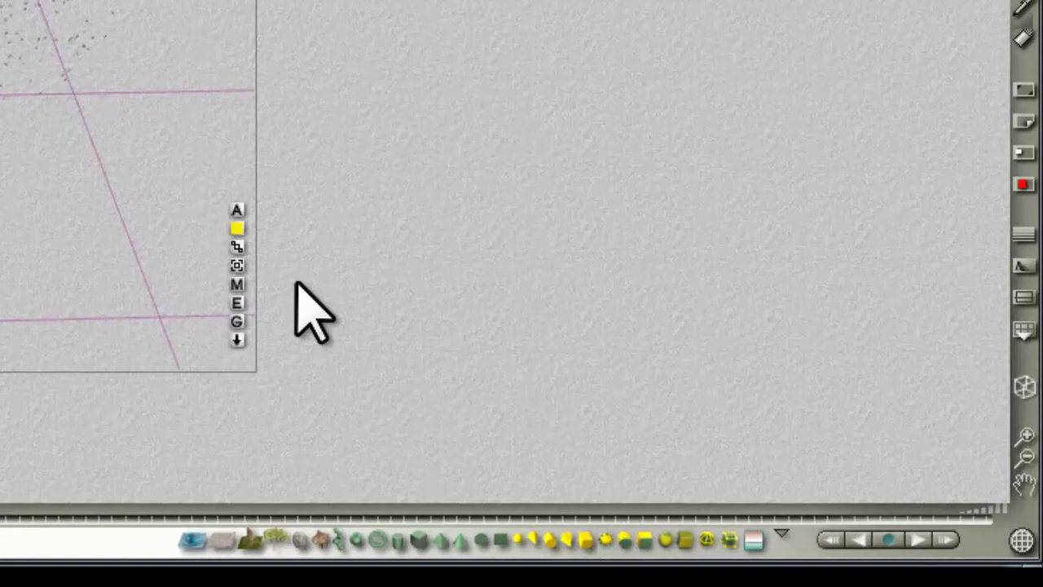
# Set Shadow Softness to 100 for the radial lights in the Light Lab and render the dragon
pyautogui.click(236, 301)
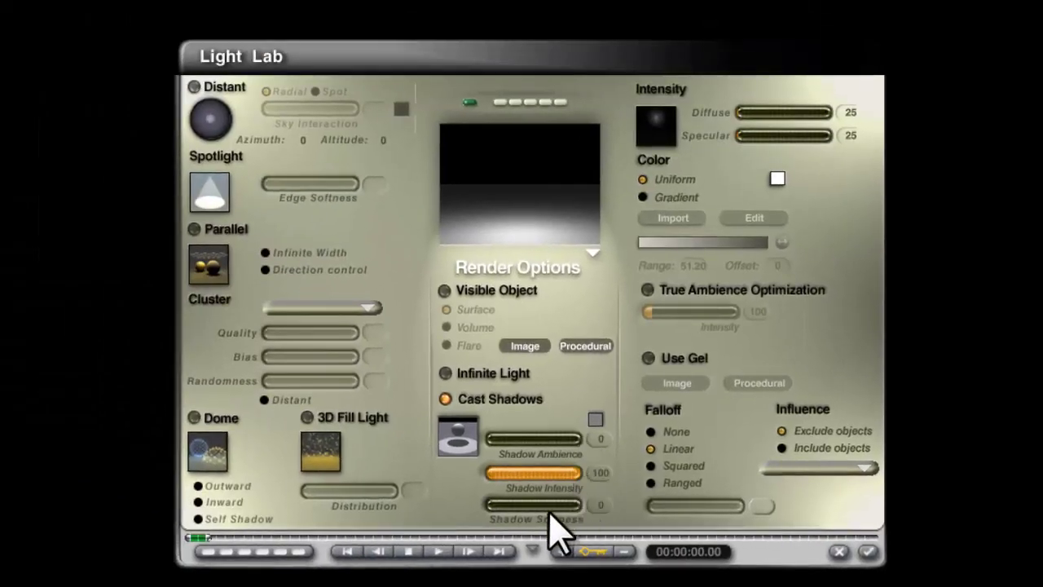
pyautogui.moveTo(334, 423); pyautogui.dragTo(414, 424)
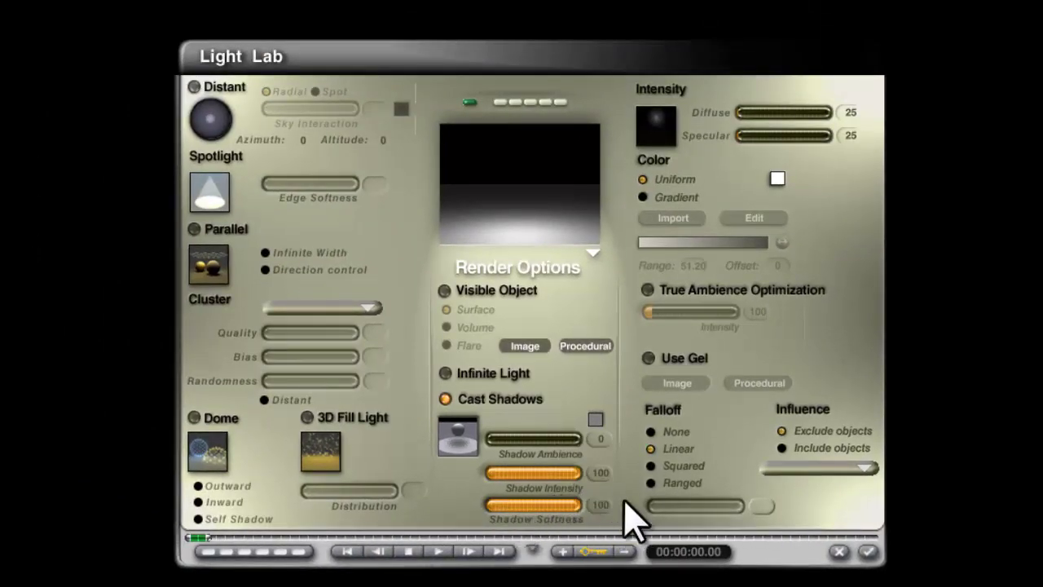
pyautogui.click(868, 552)
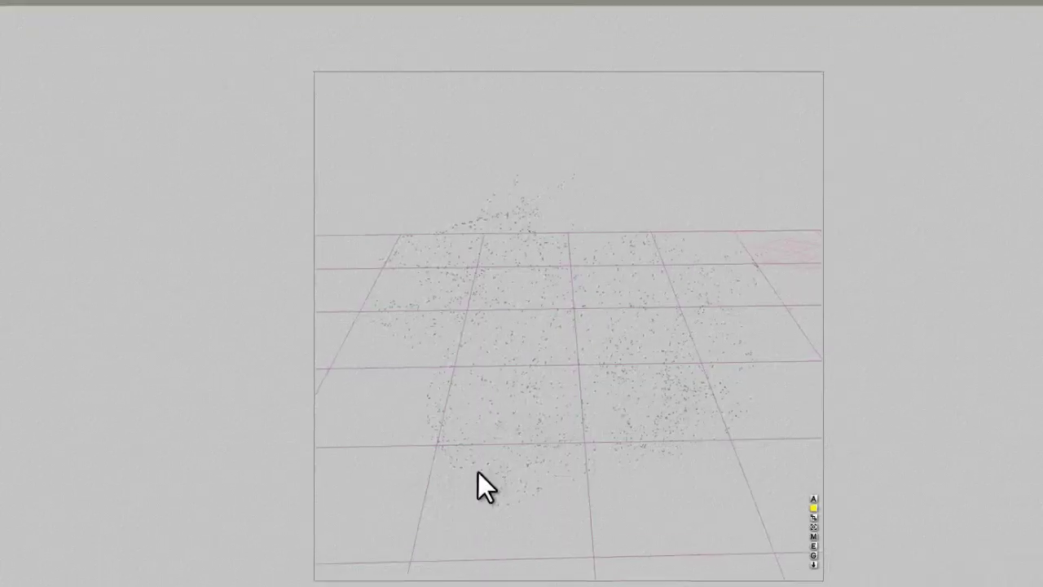
pyautogui.click(39, 244)
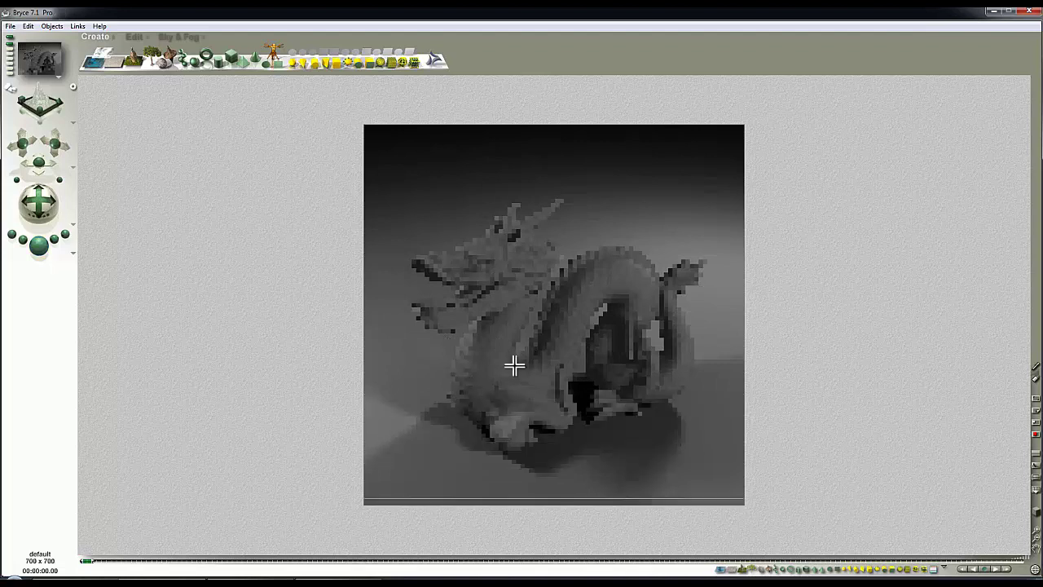
# Set the render quality mode to Premium with Soft Shadows enabled and pick a different Rays per pixel value
pyautogui.click(72, 254)
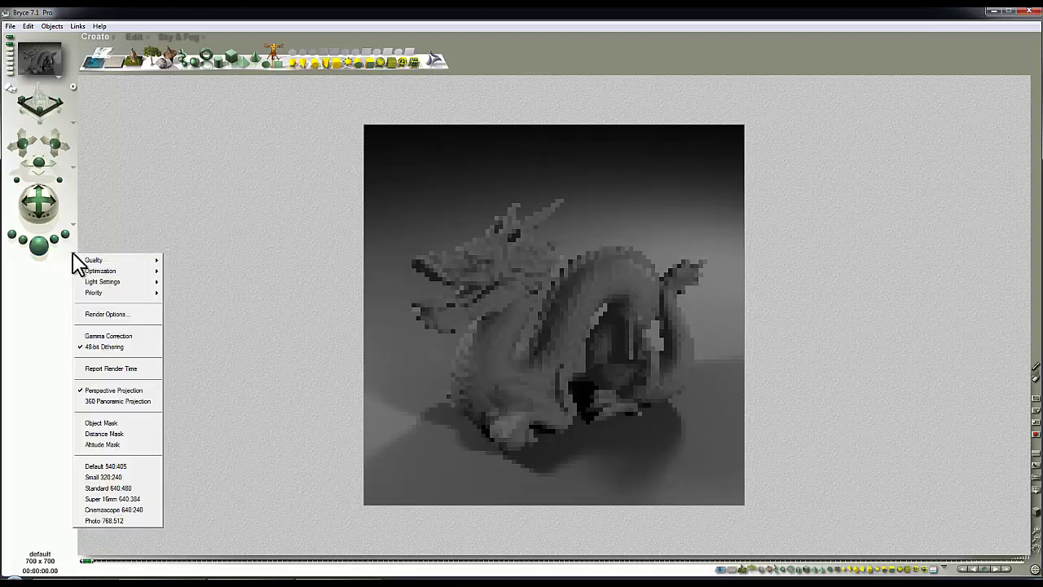
pyautogui.click(112, 316)
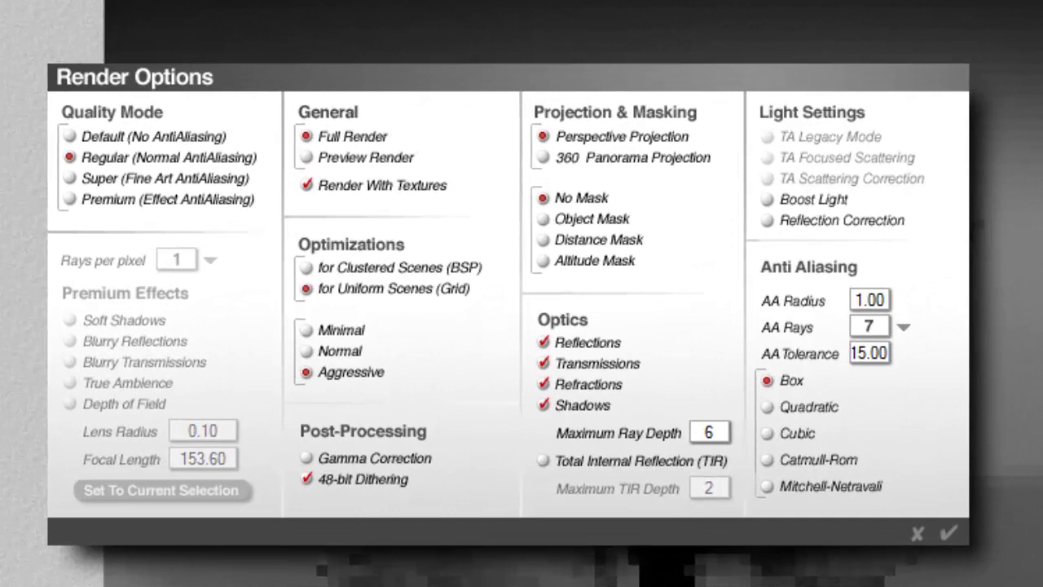
pyautogui.click(60, 197)
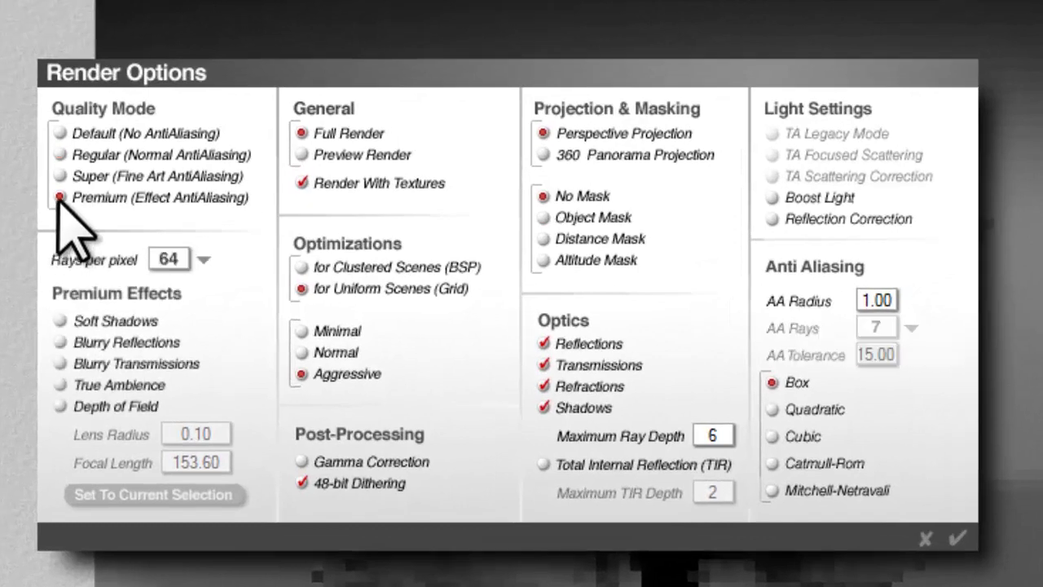
pyautogui.click(61, 322)
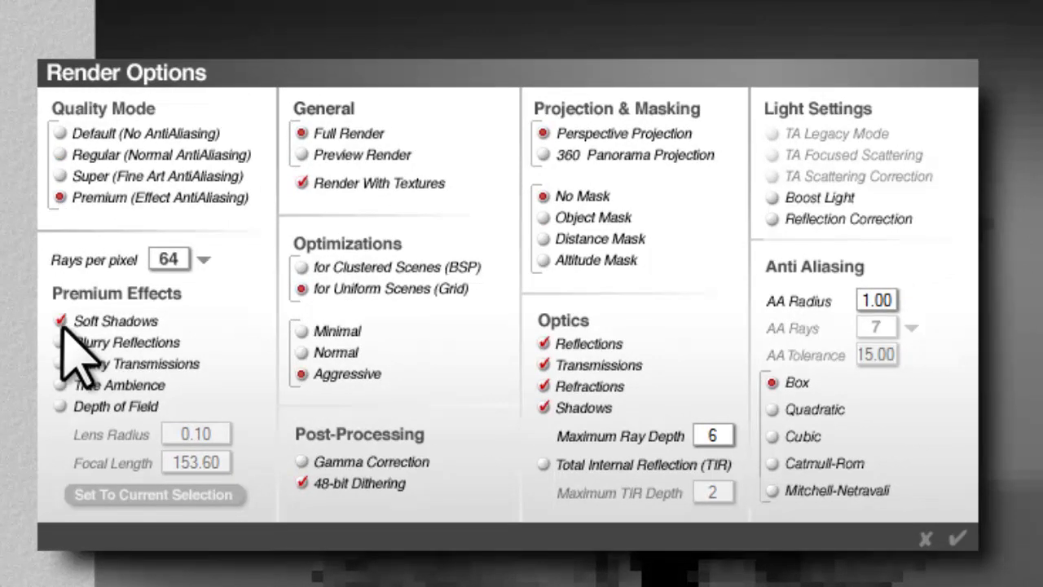
pyautogui.click(204, 259)
pyautogui.click(220, 276)
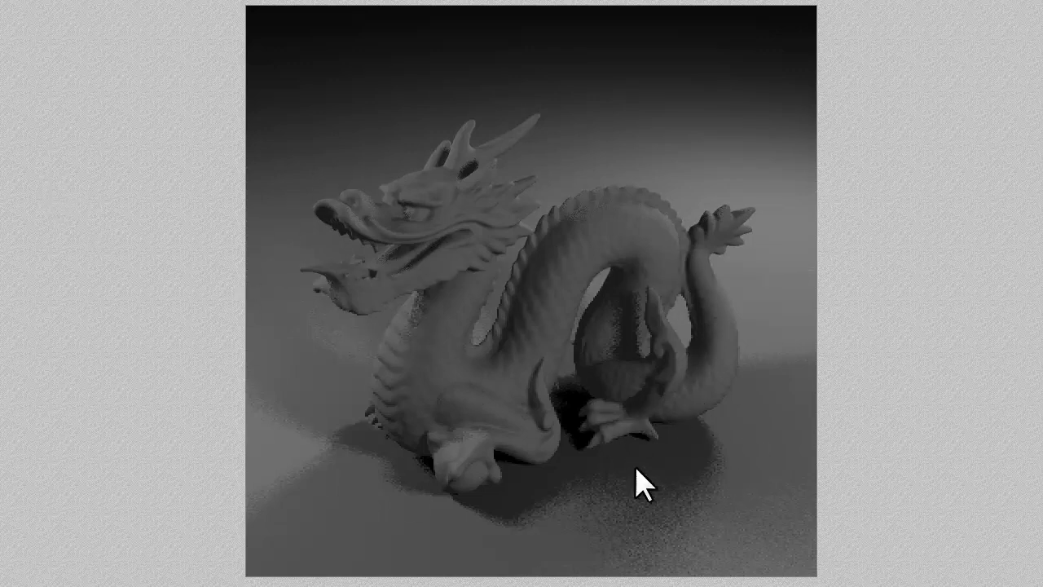
# Select the ground plane and set its material's Diffuse colour to white, with R, G and B at 255
pyautogui.press('Escape')
pyautogui.rightClick(718, 477)
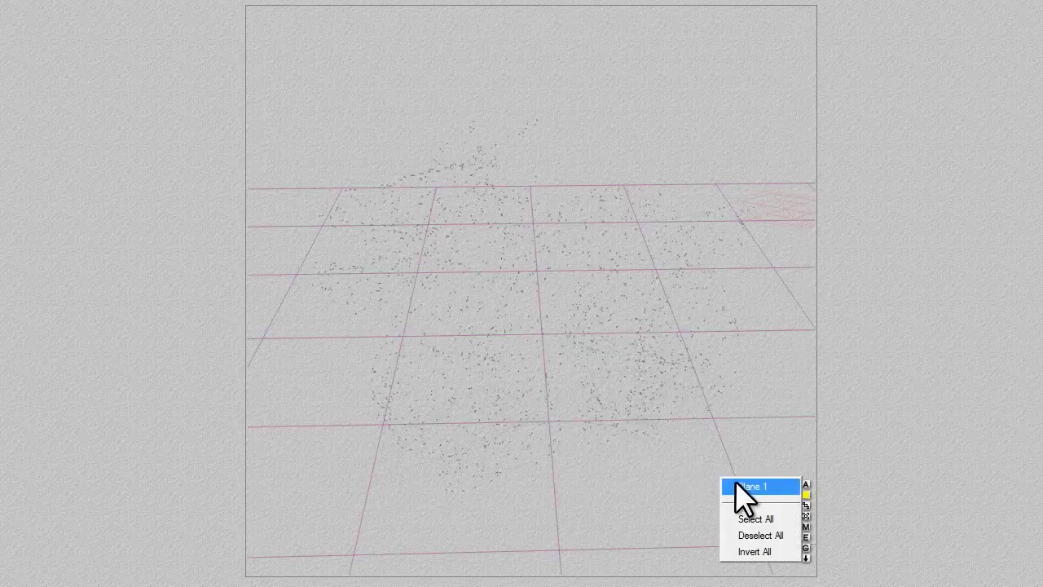
pyautogui.click(735, 481)
pyautogui.click(804, 546)
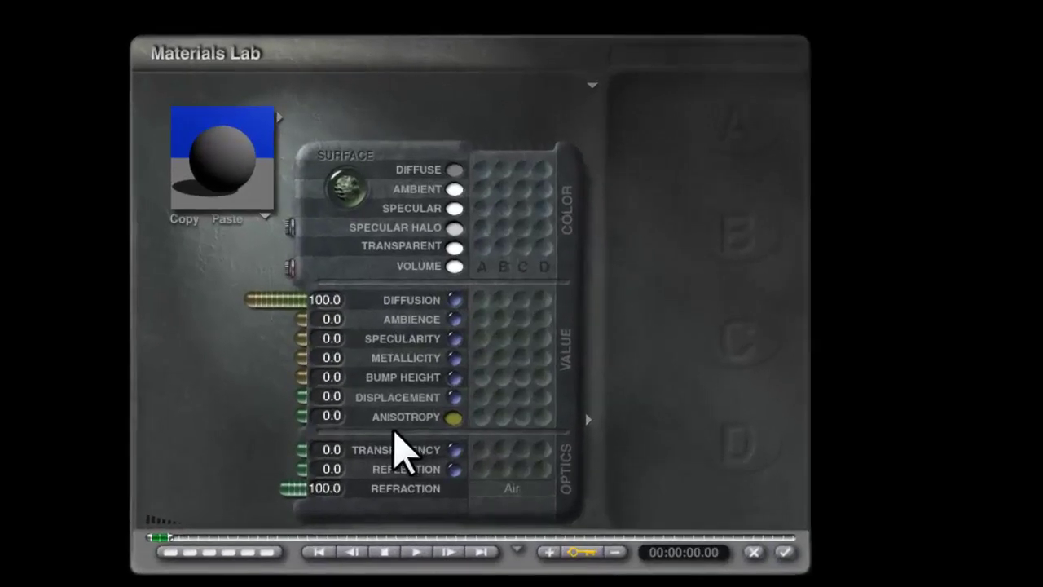
pyautogui.click(454, 171)
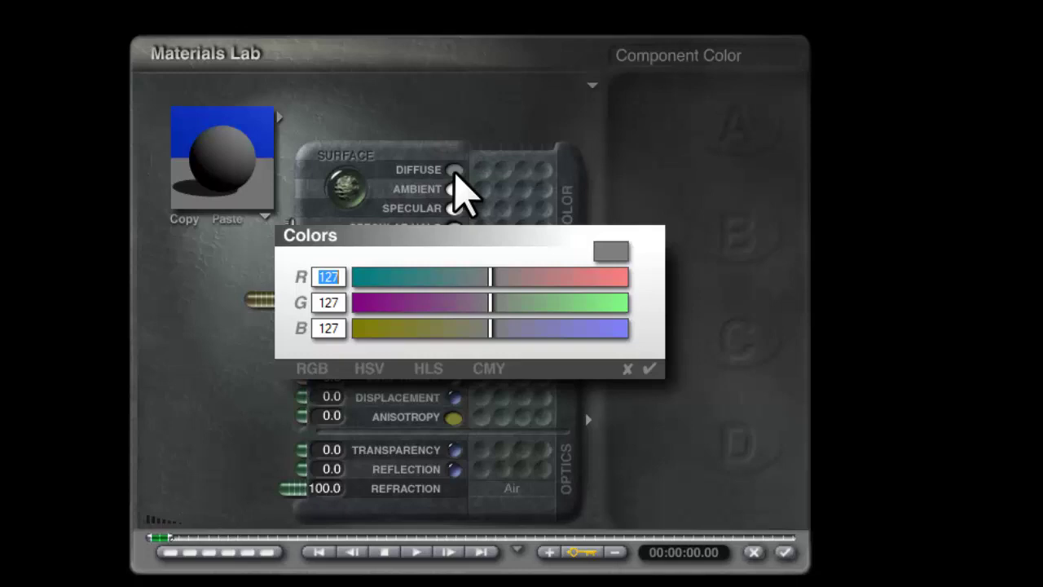
pyautogui.moveTo(495, 283); pyautogui.dragTo(649, 299)
pyautogui.moveTo(559, 299); pyautogui.dragTo(715, 301)
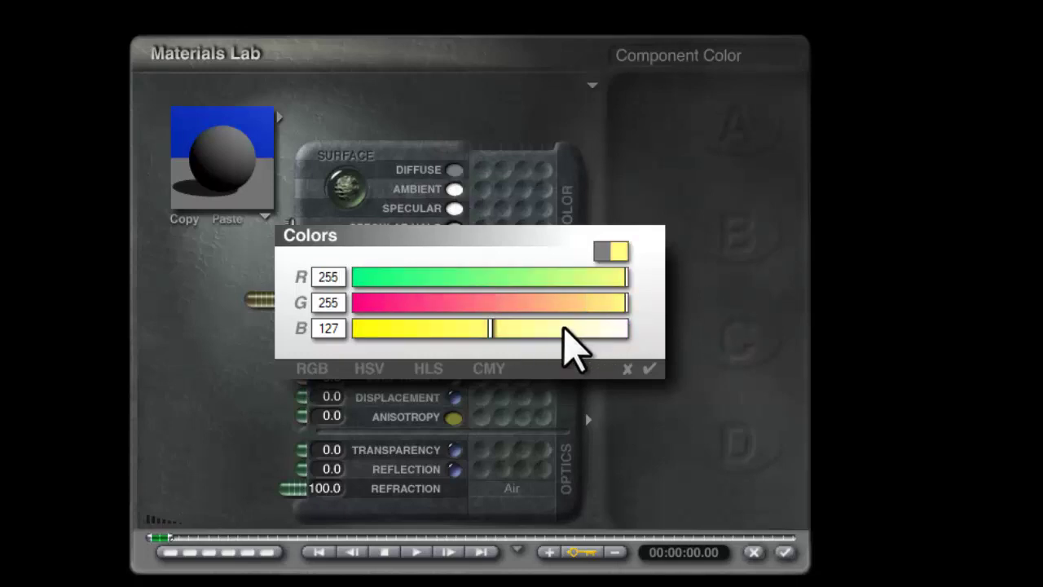
pyautogui.moveTo(563, 329); pyautogui.dragTo(686, 335)
pyautogui.click(648, 369)
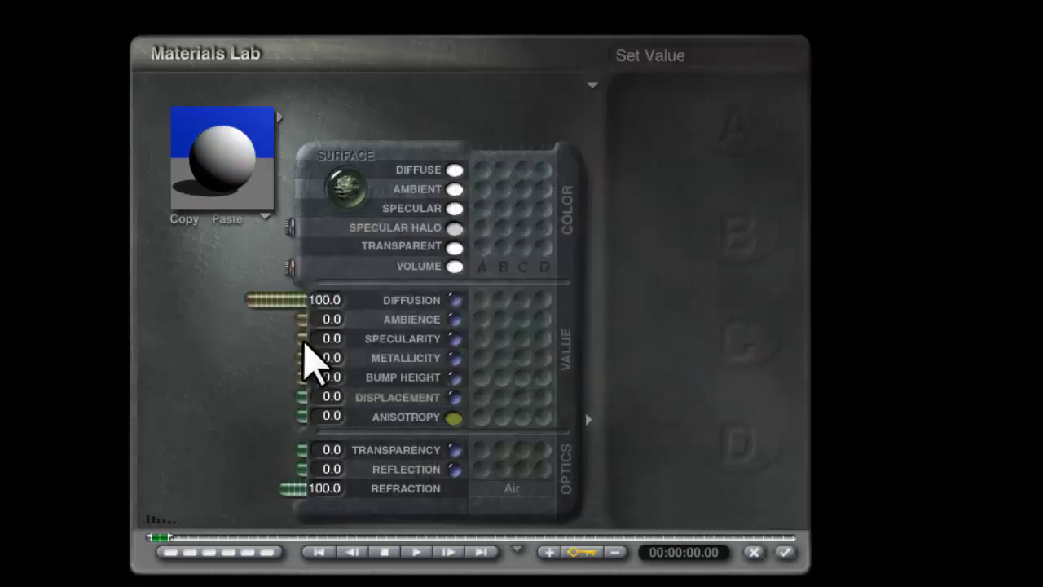
# Switch the ground plane's Specular Halo colour to HLS mode and raise its lightness
pyautogui.click(454, 228)
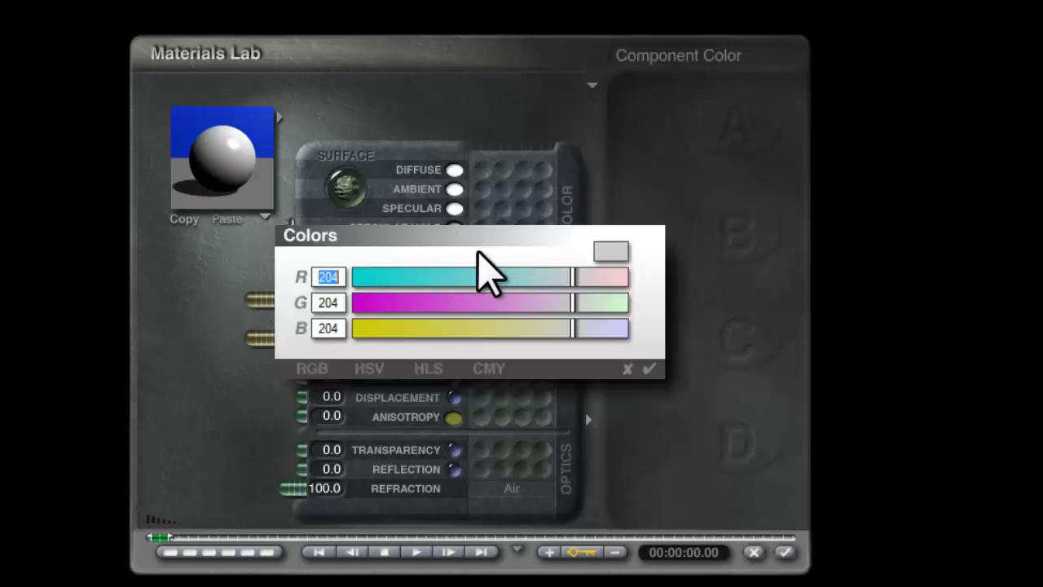
pyautogui.click(428, 368)
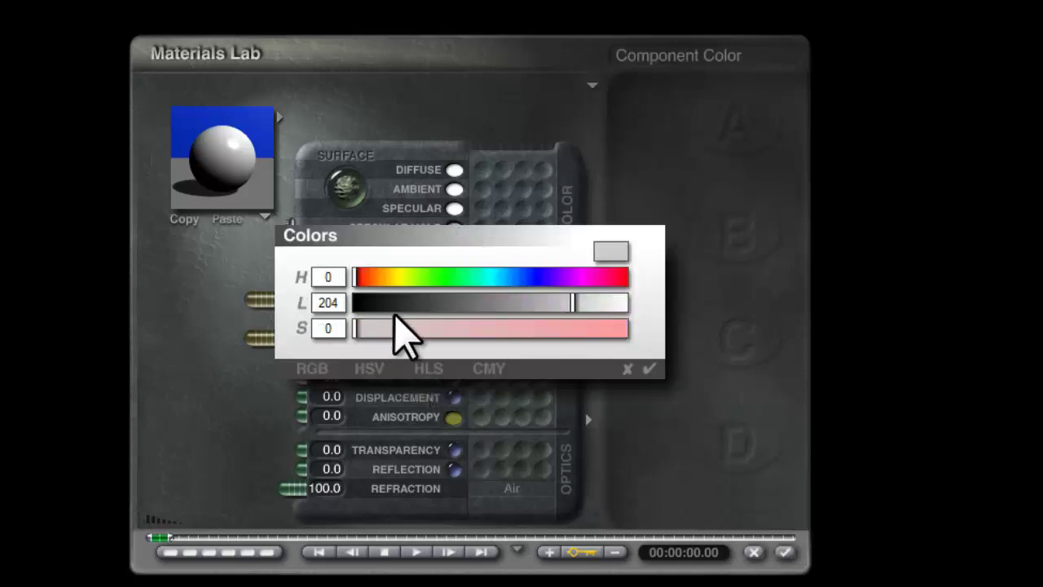
pyautogui.moveTo(574, 303); pyautogui.dragTo(622, 303)
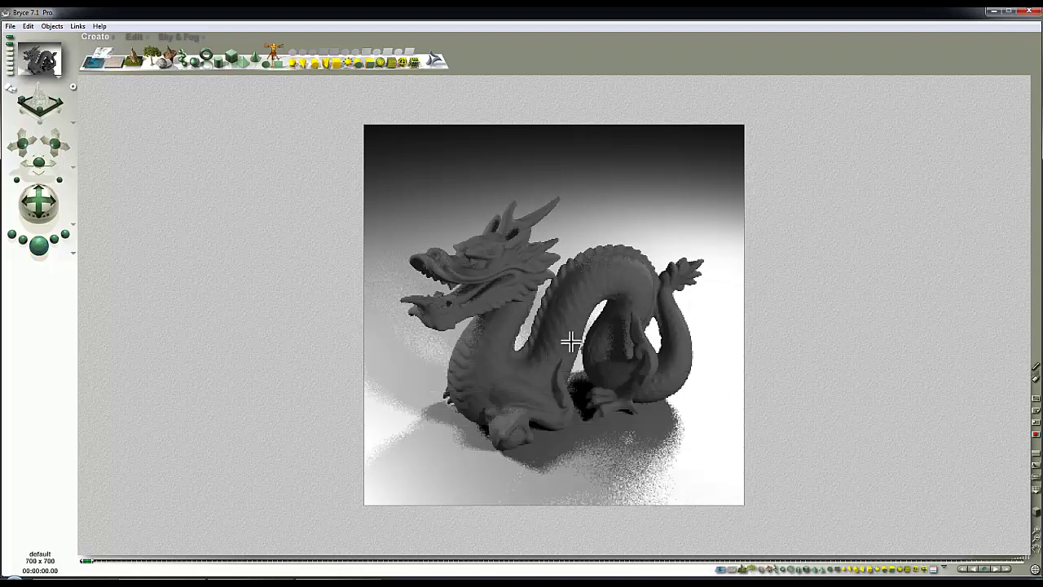
# Select the radial light at the grid's left edge and set its colour to light blue, H 136, L 204, S 255
pyautogui.click(549, 320)
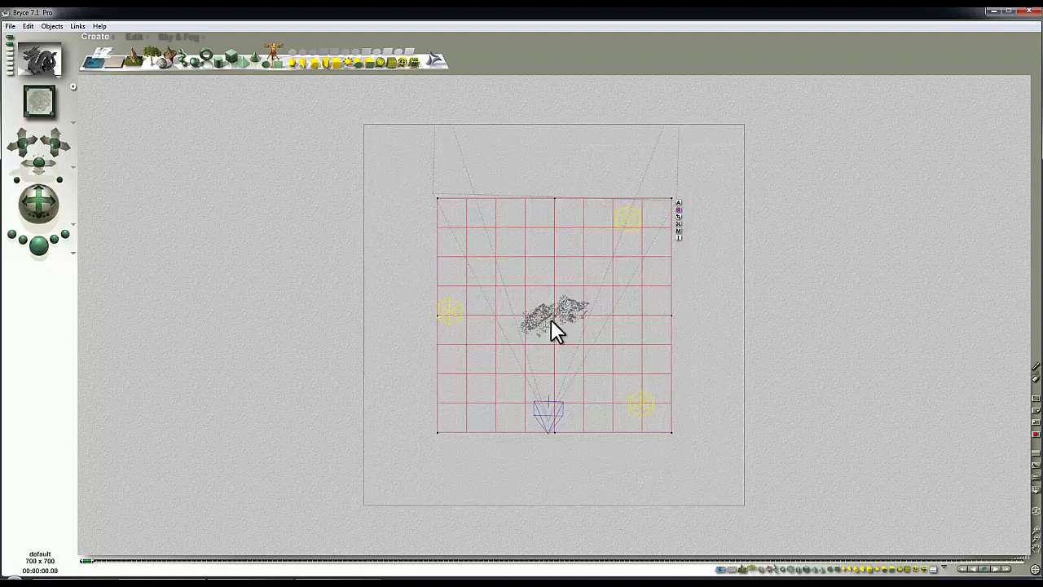
pyautogui.rightClick(457, 315)
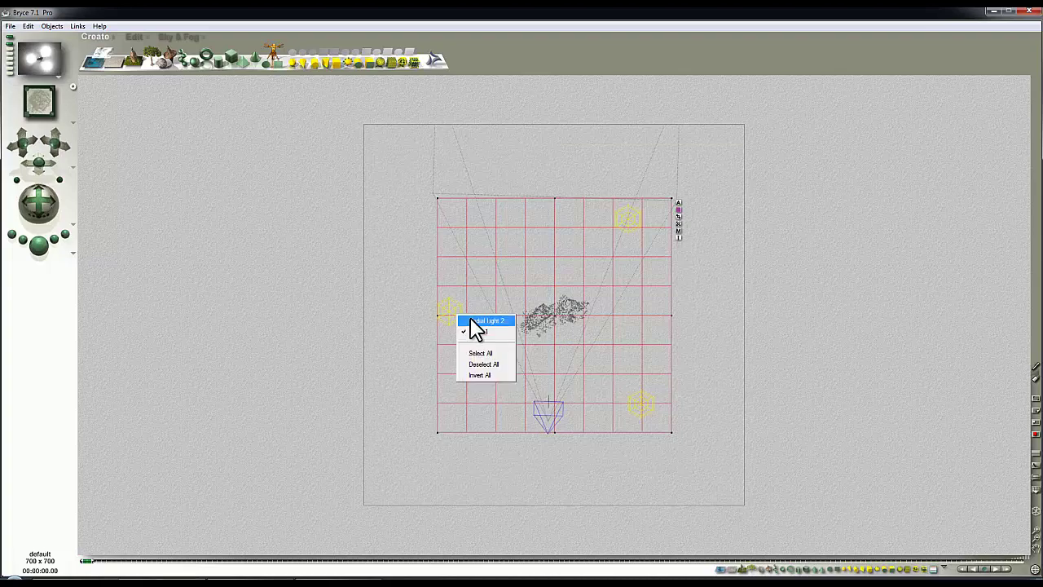
pyautogui.click(477, 323)
pyautogui.click(472, 341)
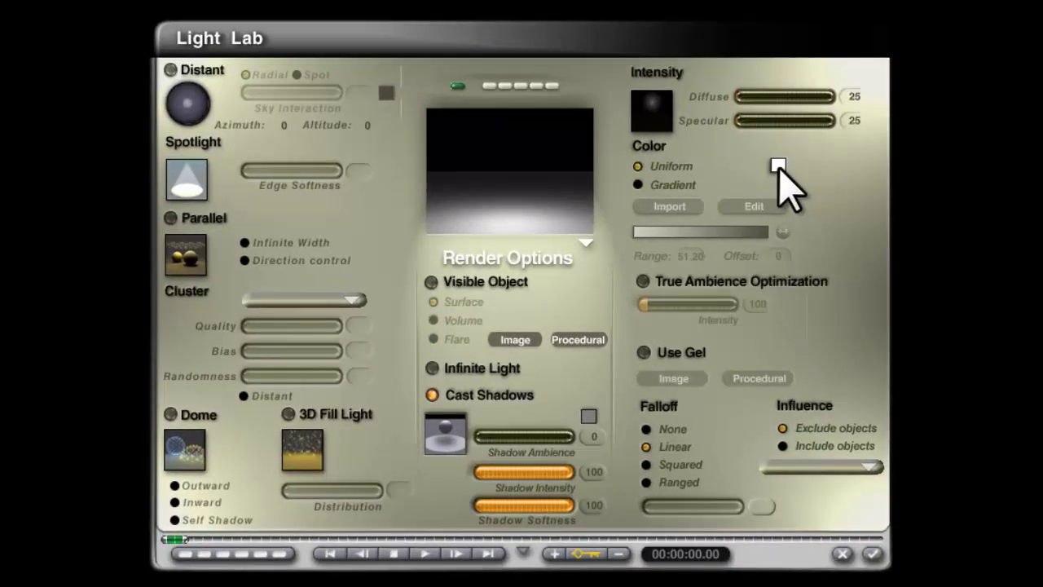
pyautogui.click(778, 167)
pyautogui.moveTo(521, 270); pyautogui.dragTo(551, 270)
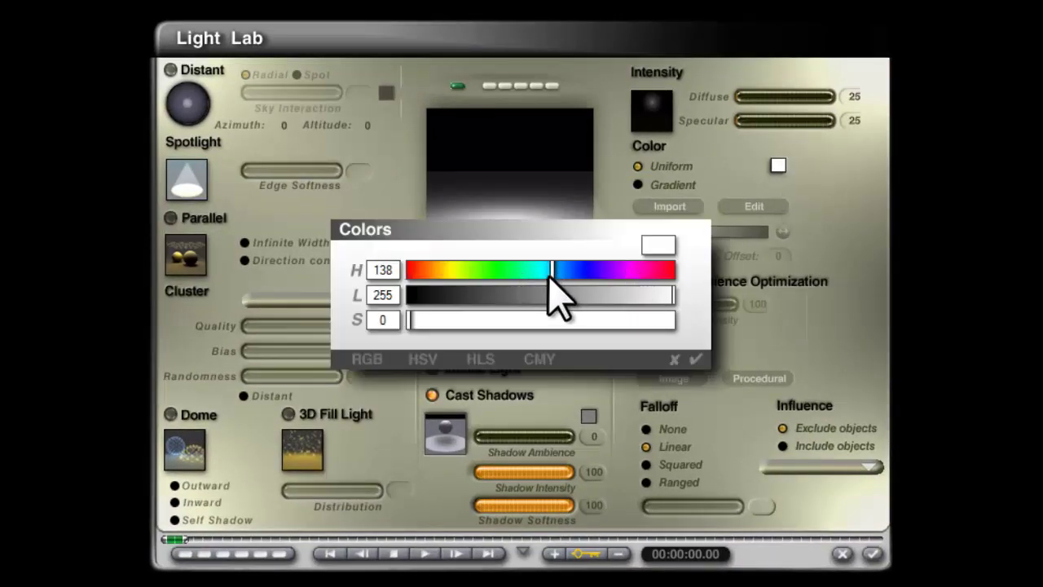
pyautogui.click(622, 296)
pyautogui.moveTo(601, 321); pyautogui.dragTo(714, 380)
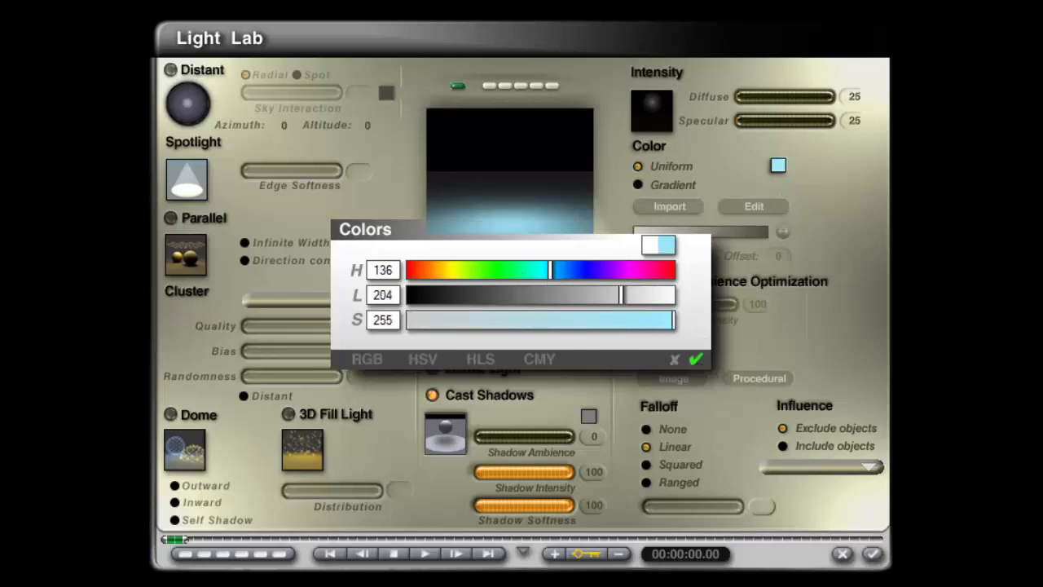
pyautogui.click(874, 554)
# Set the radial light at the grid's front-right corner to pale orange, H 26, L 215, S 255, and test-render the scene
pyautogui.click(752, 516)
pyautogui.click(778, 526)
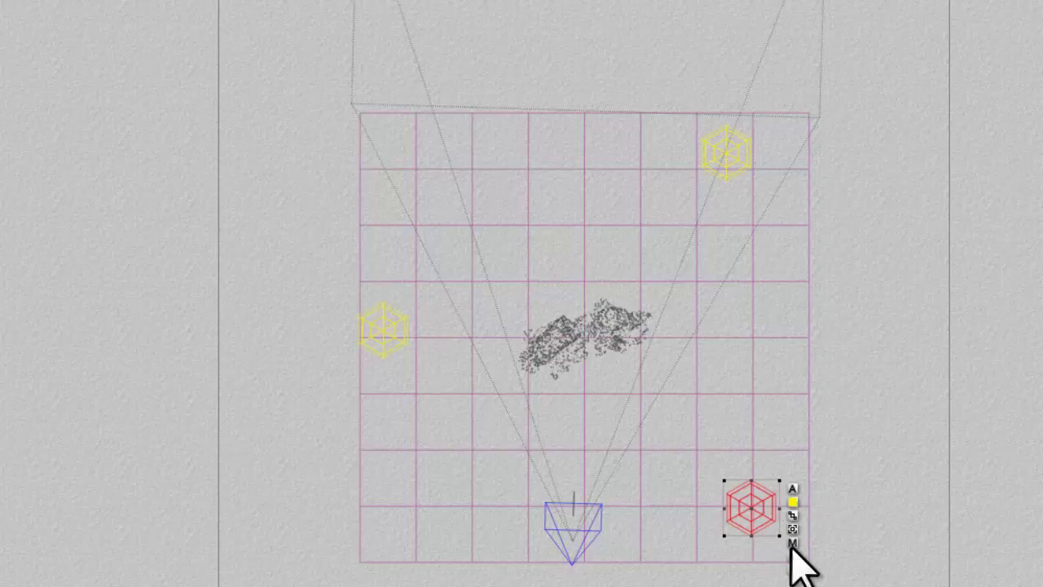
pyautogui.click(792, 557)
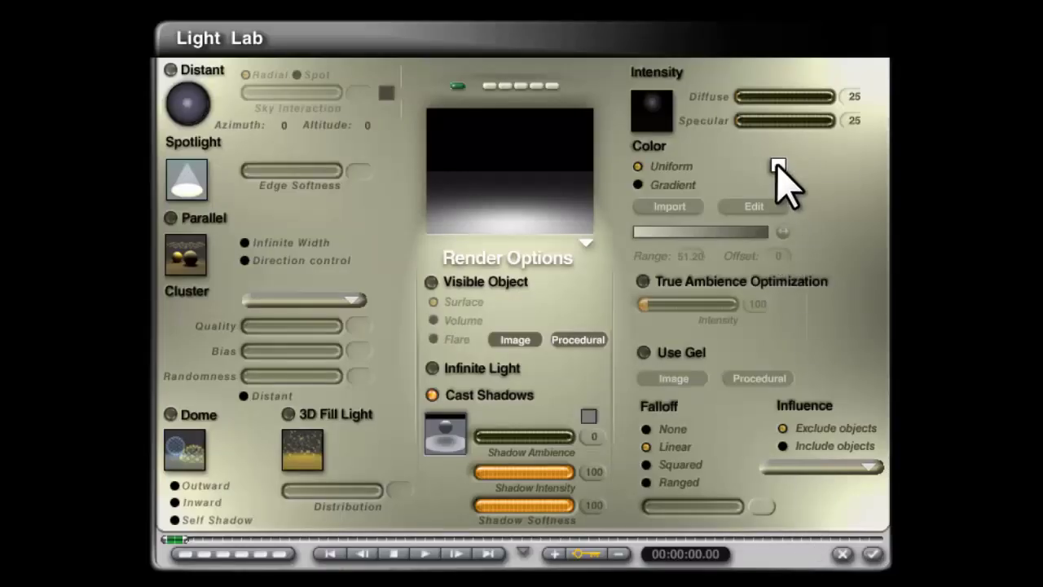
pyautogui.click(778, 166)
pyautogui.click(434, 270)
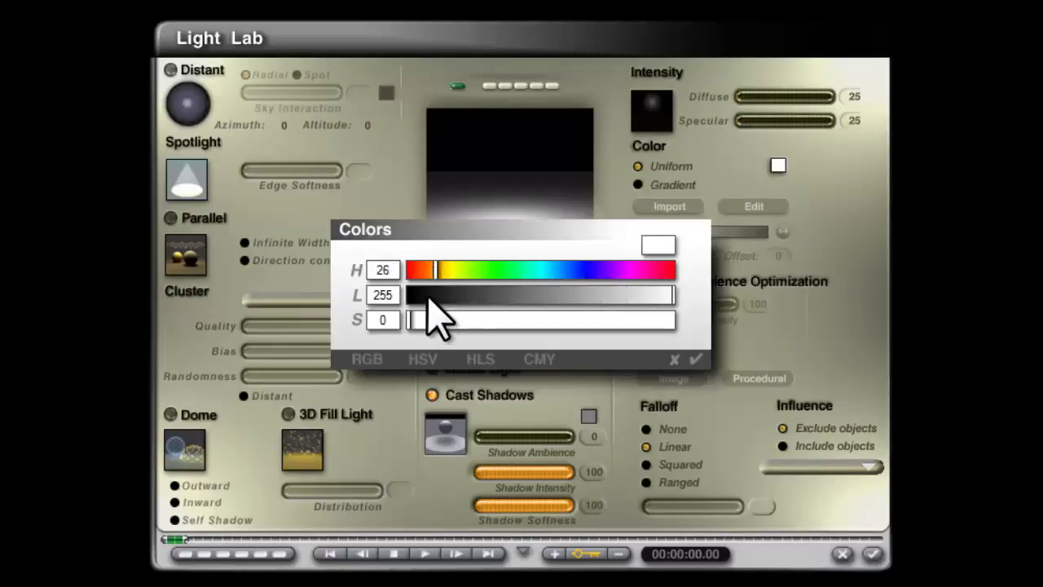
pyautogui.click(632, 295)
pyautogui.moveTo(618, 320); pyautogui.dragTo(705, 325)
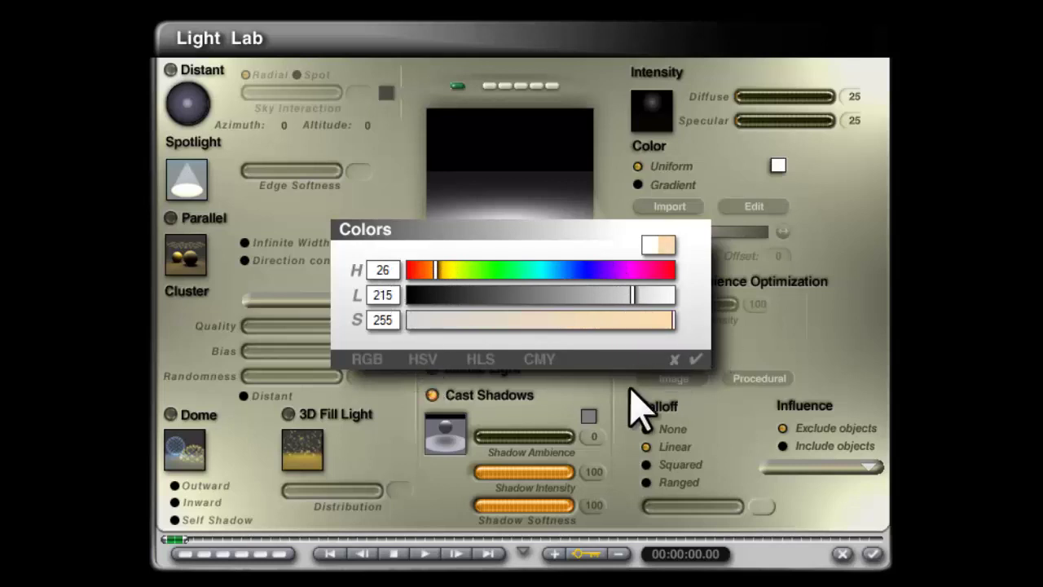
pyautogui.click(699, 359)
pyautogui.click(873, 554)
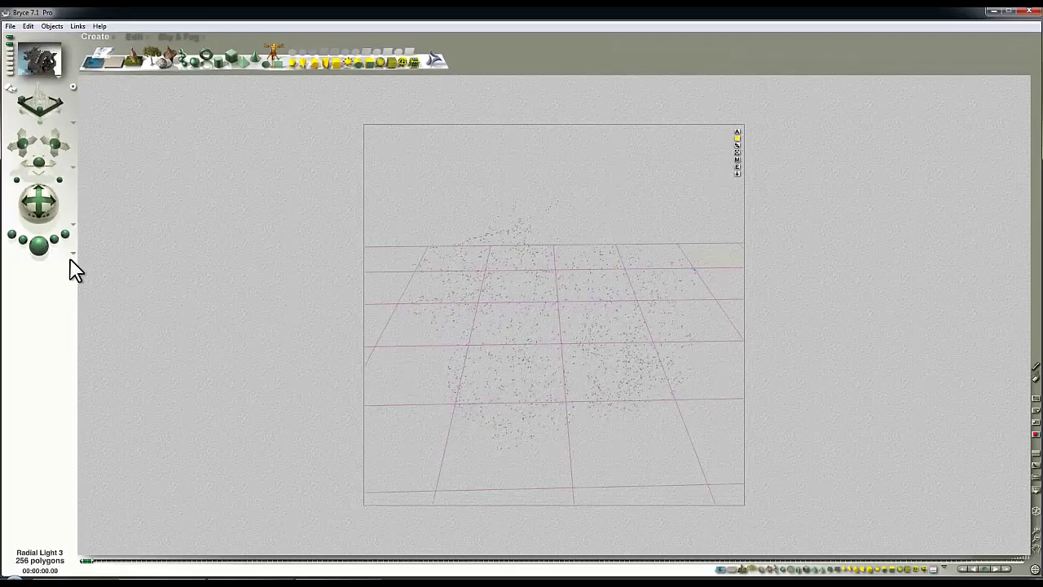
pyautogui.click(38, 245)
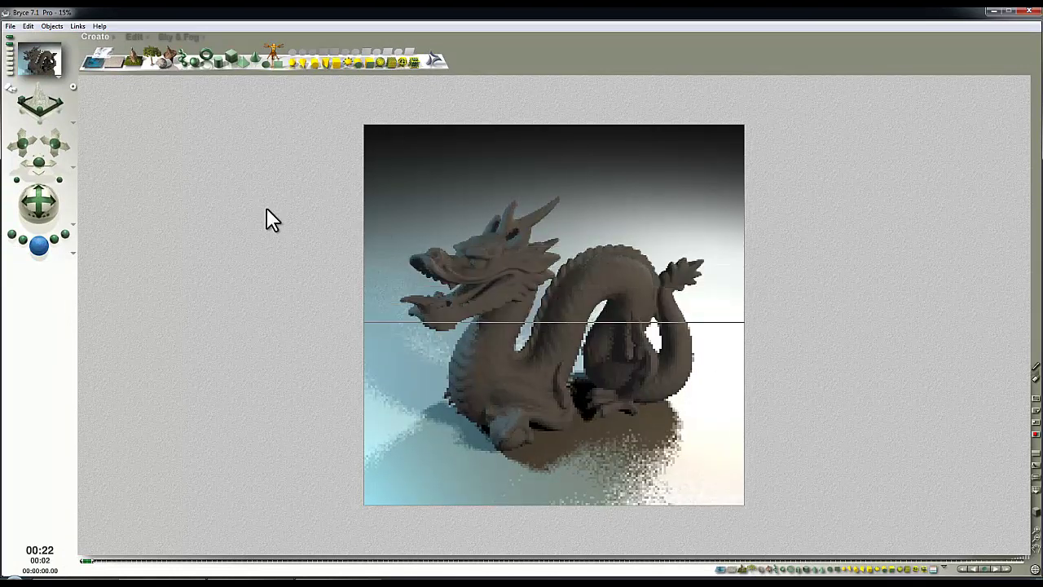
pyautogui.click(560, 298)
# Select the dragon mesh and set its material's Diffuse colour to white, with lightness 255
pyautogui.keyDown('ctrl'); pyautogui.click(615, 285); pyautogui.keyUp('ctrl')
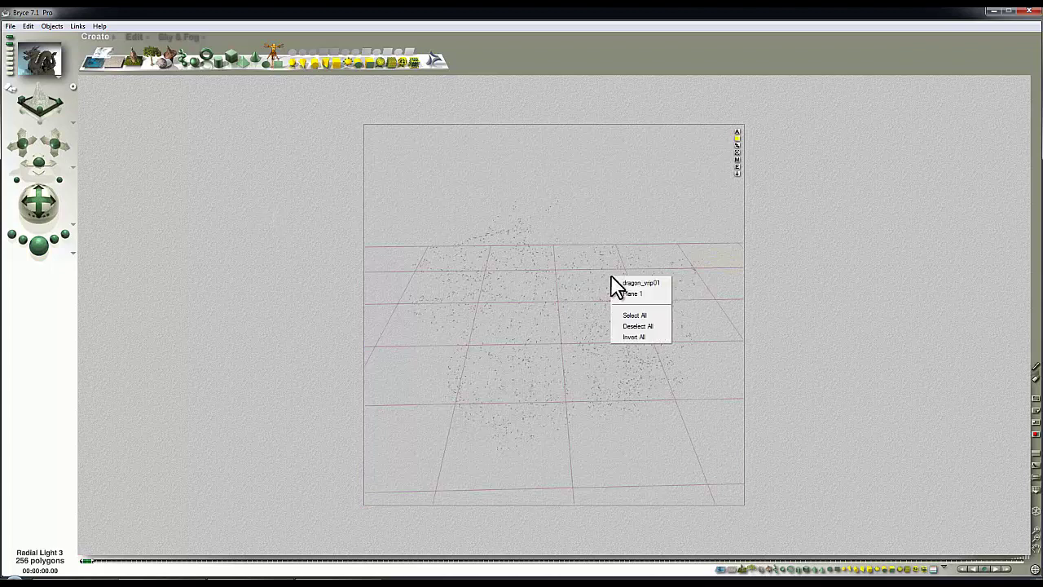
pyautogui.click(626, 282)
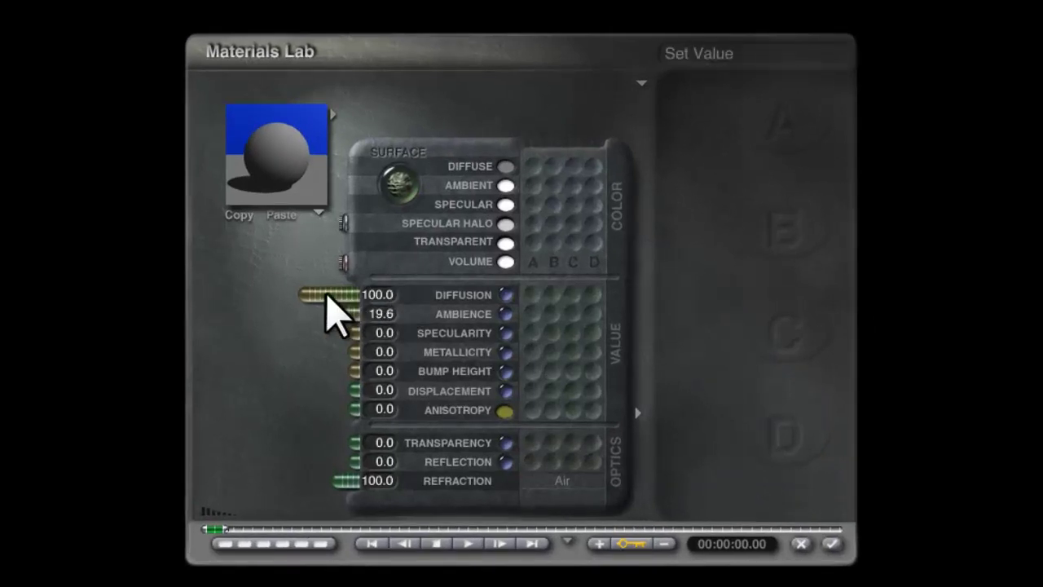
pyautogui.click(507, 166)
pyautogui.moveTo(554, 295); pyautogui.dragTo(694, 300)
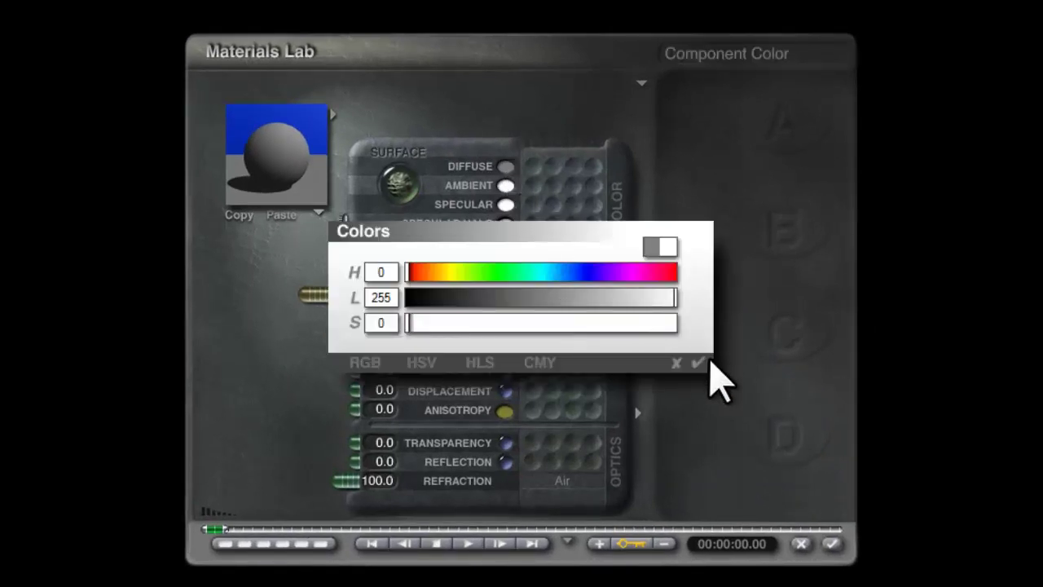
pyautogui.click(699, 362)
# Set the dragon material's Diffusion and Ambience to 0, Refraction to Glass and Transparency to 100
pyautogui.moveTo(332, 303); pyautogui.dragTo(421, 300)
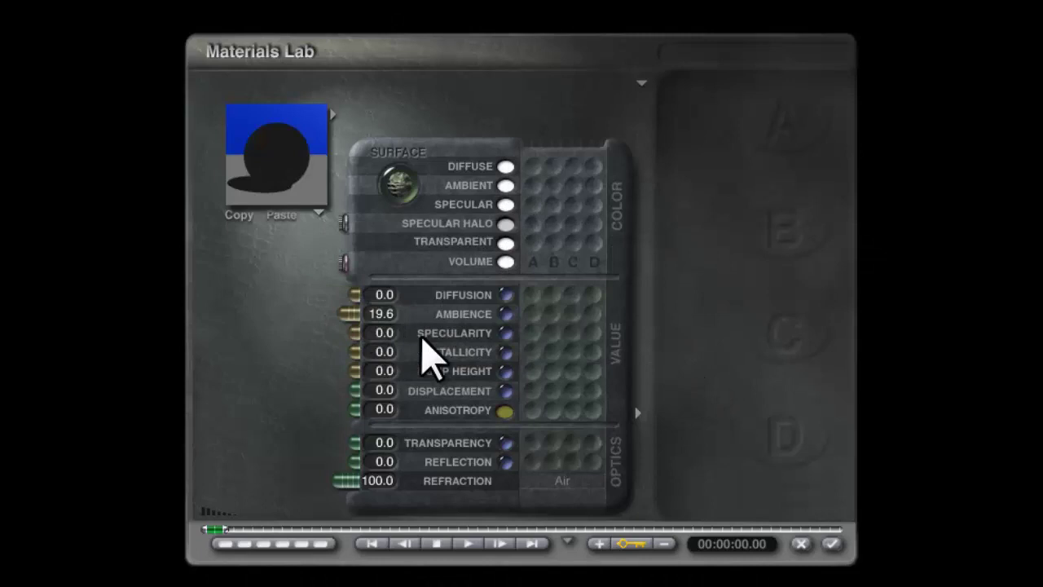
pyautogui.moveTo(341, 318); pyautogui.dragTo(394, 319)
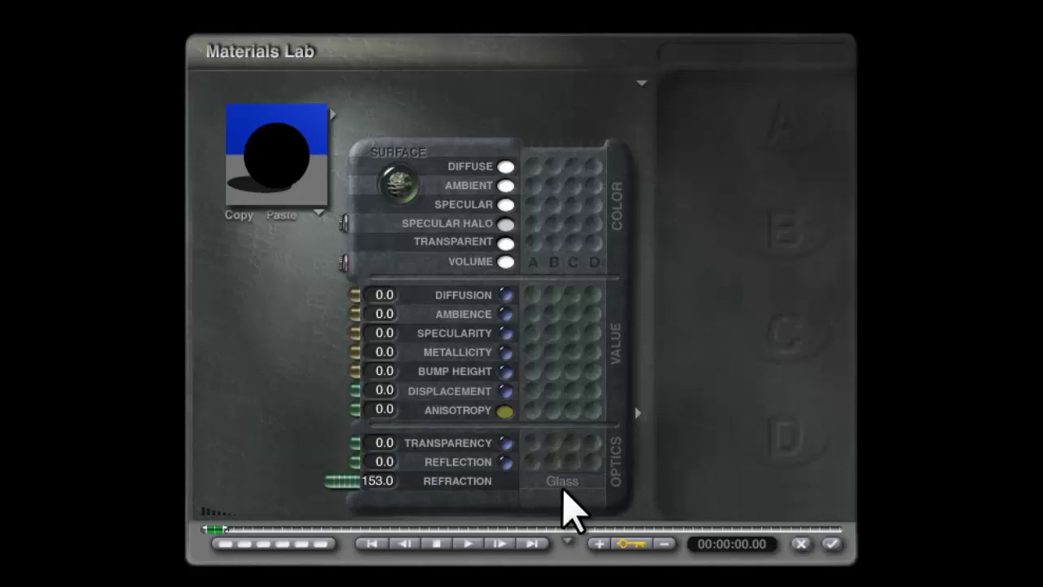
pyautogui.moveTo(356, 442); pyautogui.dragTo(235, 440)
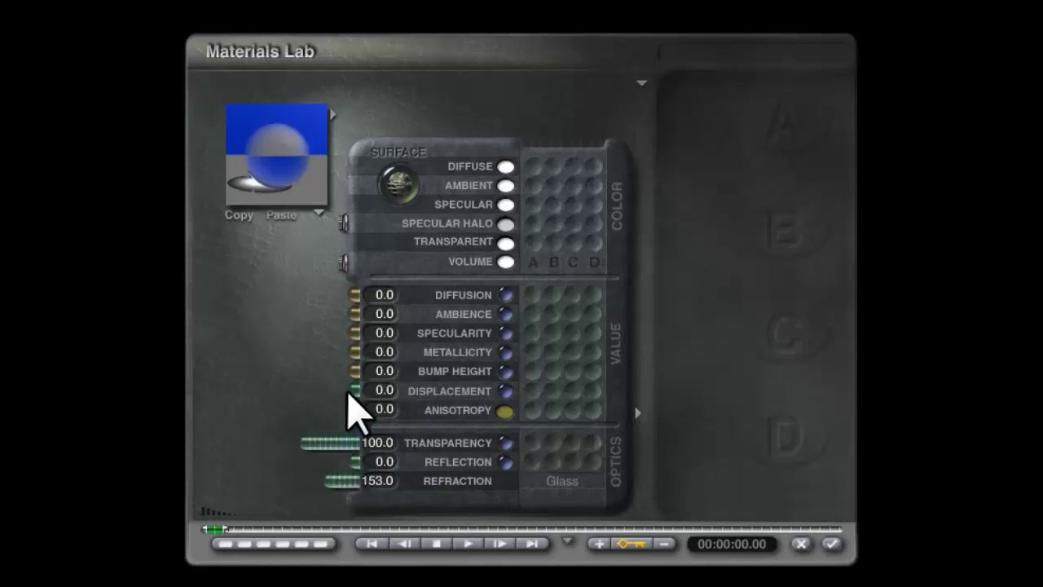
# Set the dragon's Volume colour to pale cyan, H 133, L 216, S 255, and slightly lower the Specular Halo colour's lightness
pyautogui.click(505, 261)
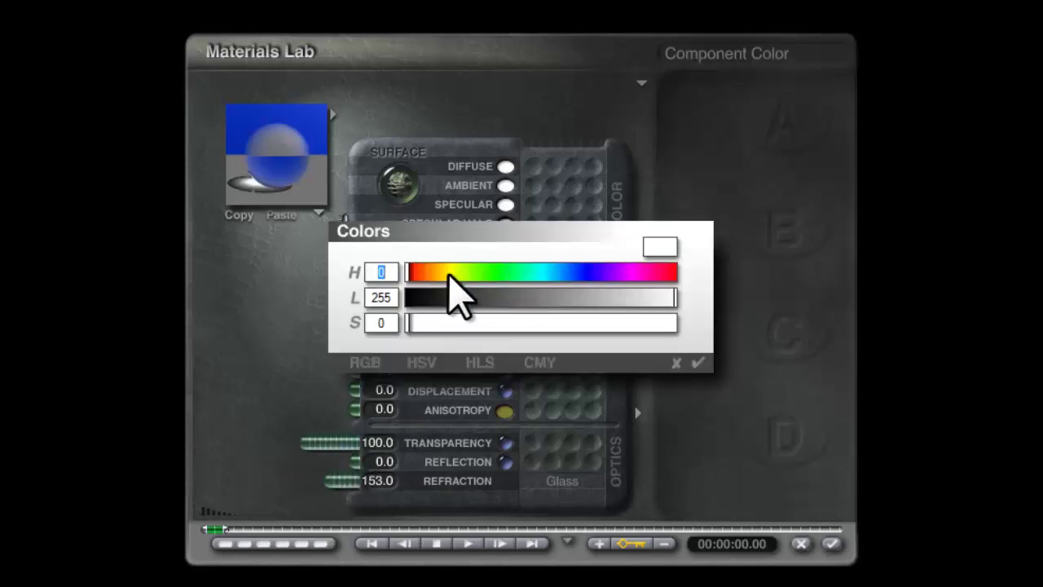
pyautogui.click(546, 272)
pyautogui.click(635, 298)
pyautogui.moveTo(611, 321); pyautogui.dragTo(717, 327)
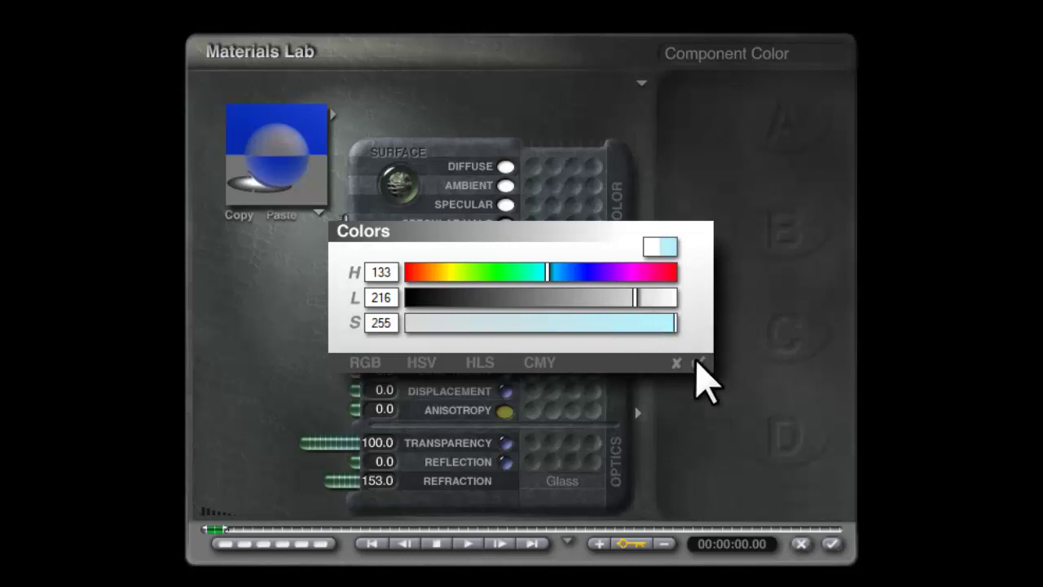
pyautogui.click(698, 362)
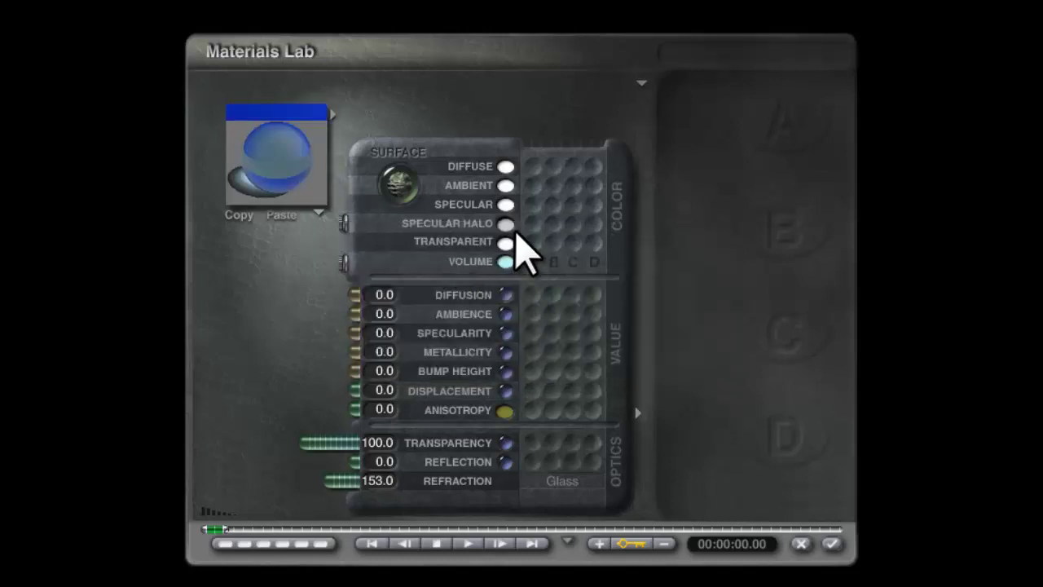
pyautogui.click(505, 224)
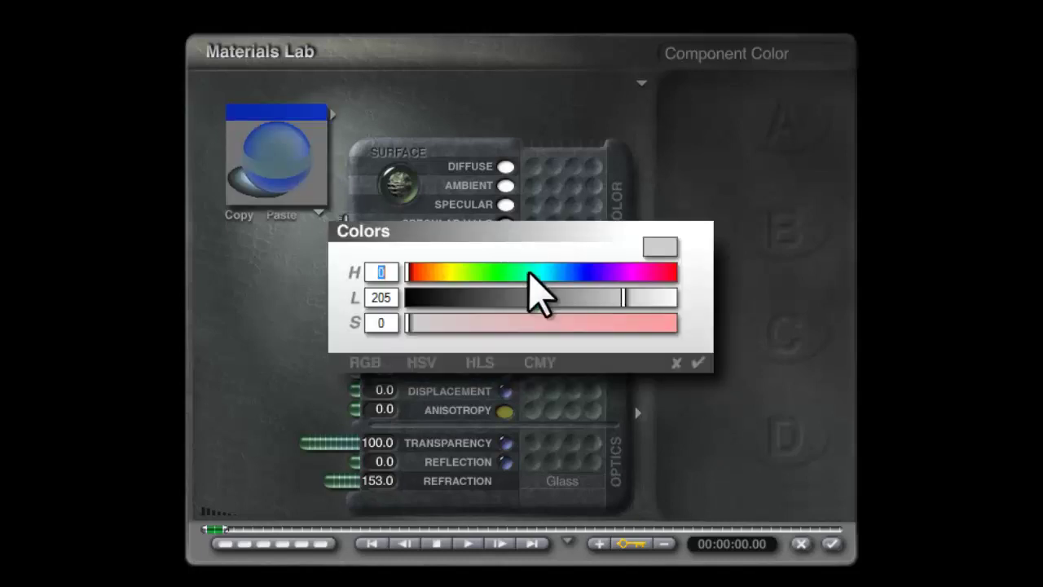
pyautogui.click(610, 298)
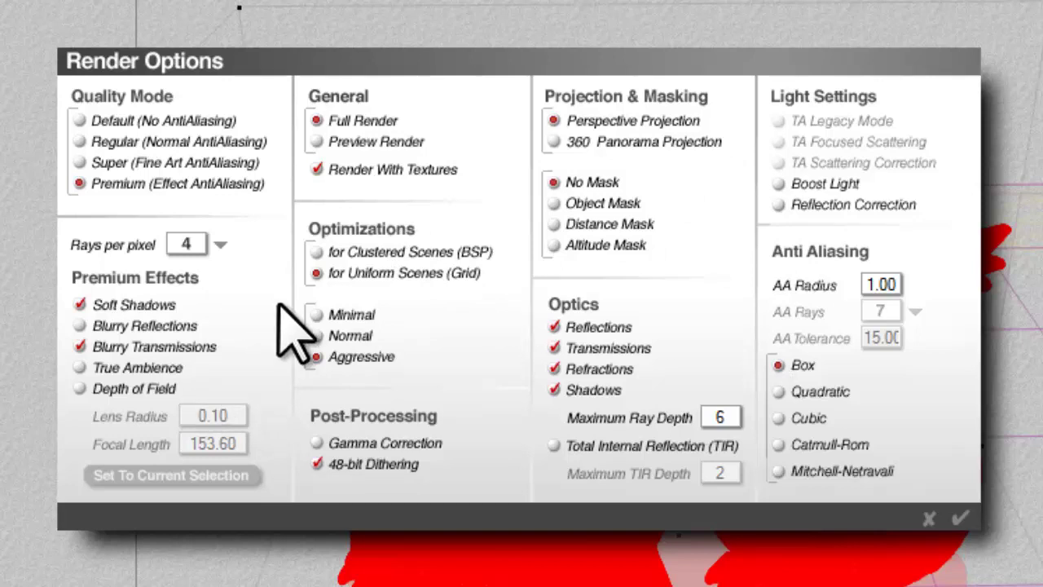
# Enable Depth of Field in the render options, take the focal length from the selected dragon, and test-render the scene
pyautogui.click(79, 389)
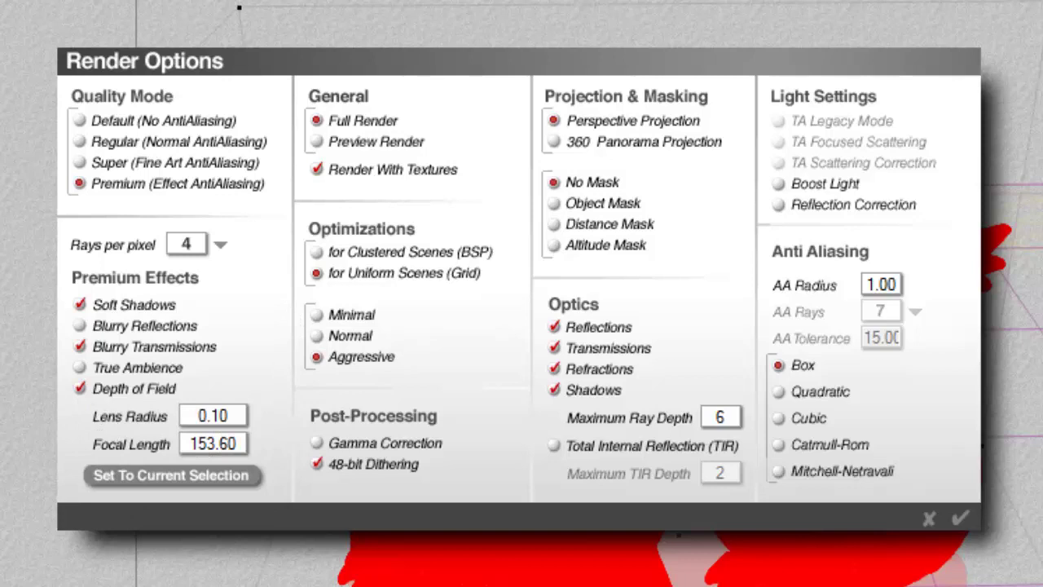
pyautogui.click(214, 475)
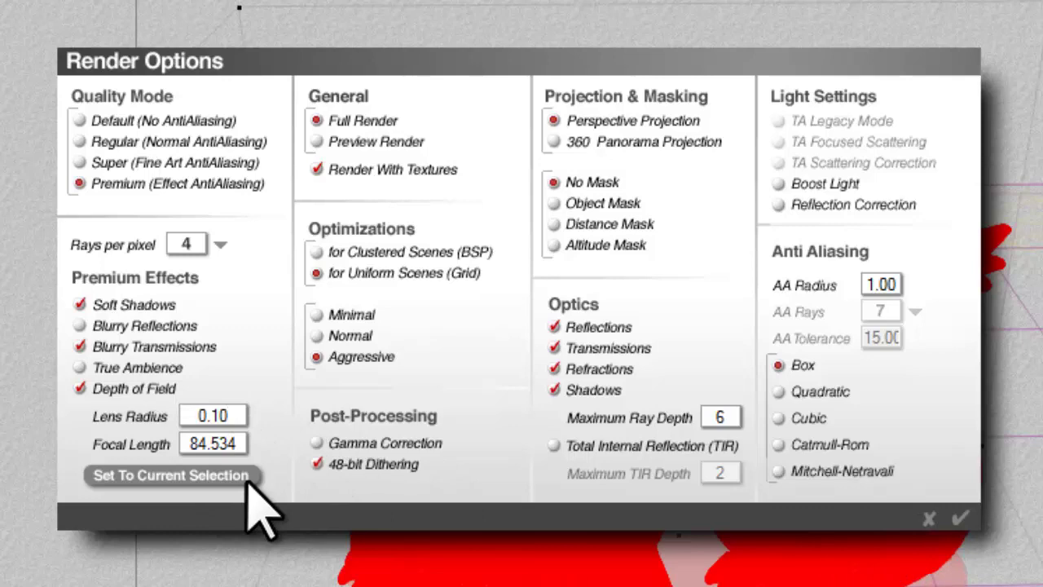
pyautogui.click(963, 520)
pyautogui.click(39, 244)
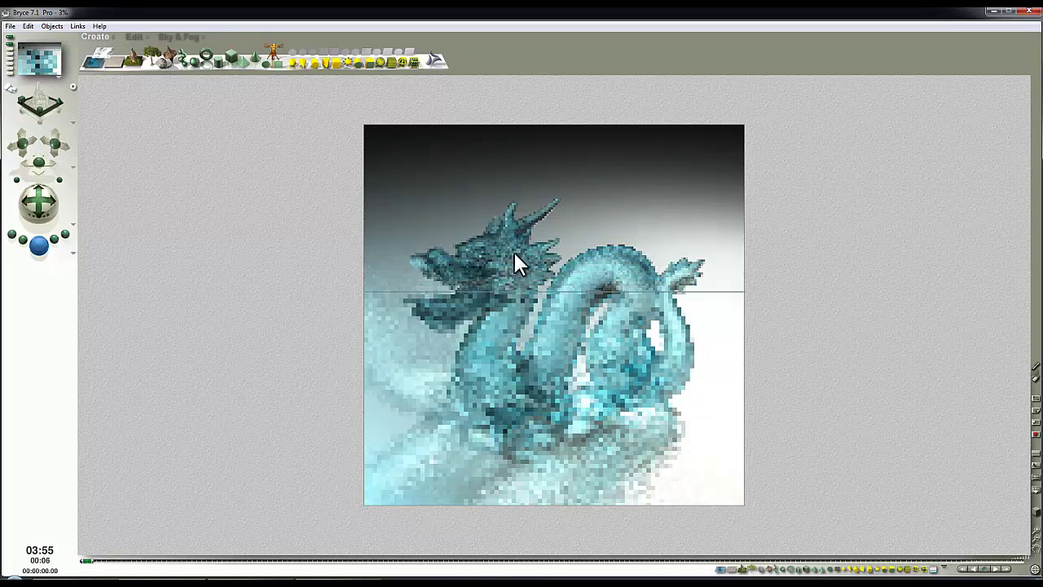
pyautogui.click(441, 261)
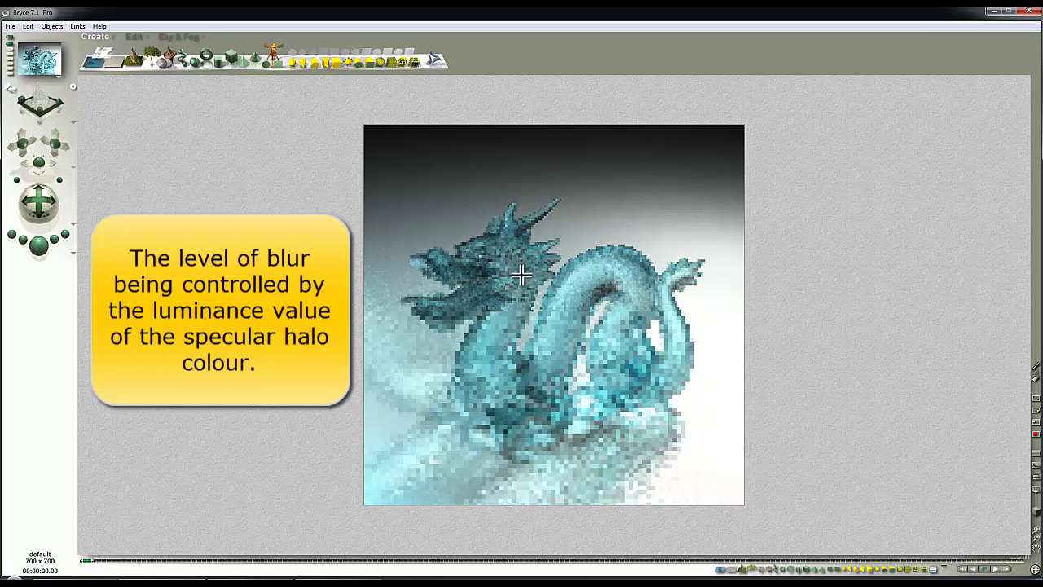
# Create a sphere in the top view, scale it down to about 6.2 units and mark it as Hidden
pyautogui.press('2')
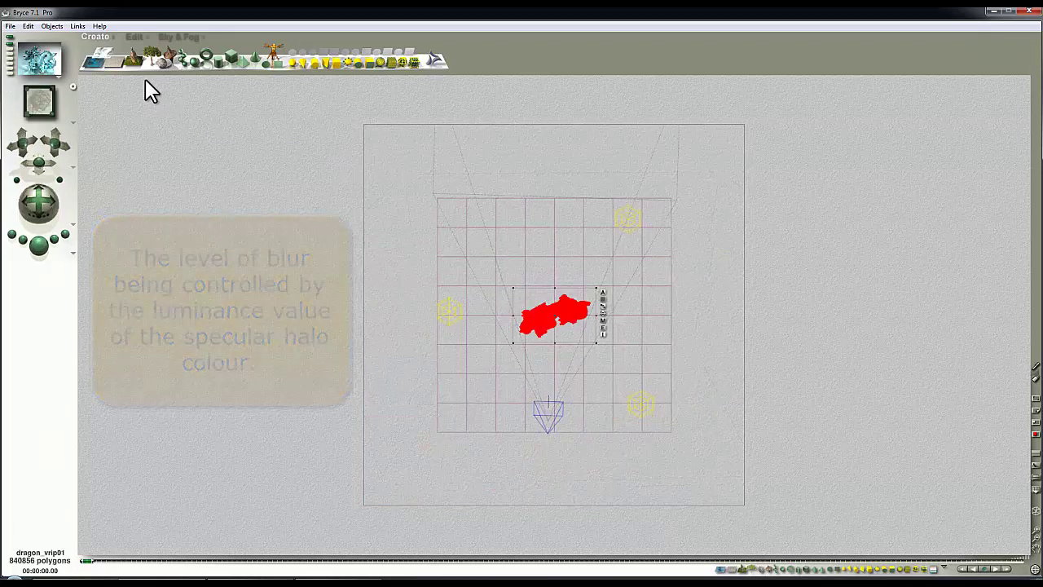
pyautogui.click(197, 59)
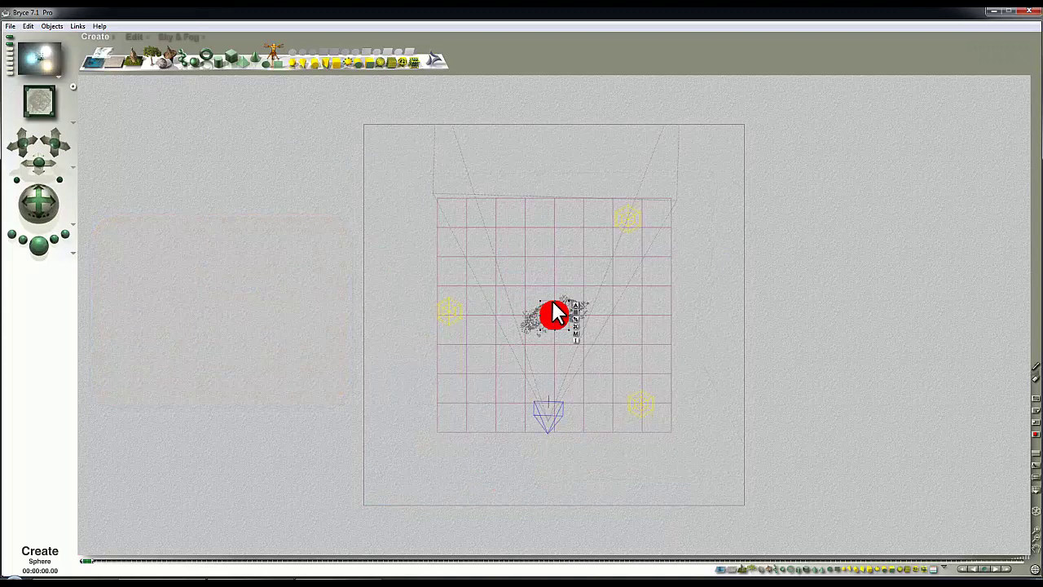
pyautogui.click(133, 37)
pyautogui.moveTo(132, 65); pyautogui.dragTo(106, 66)
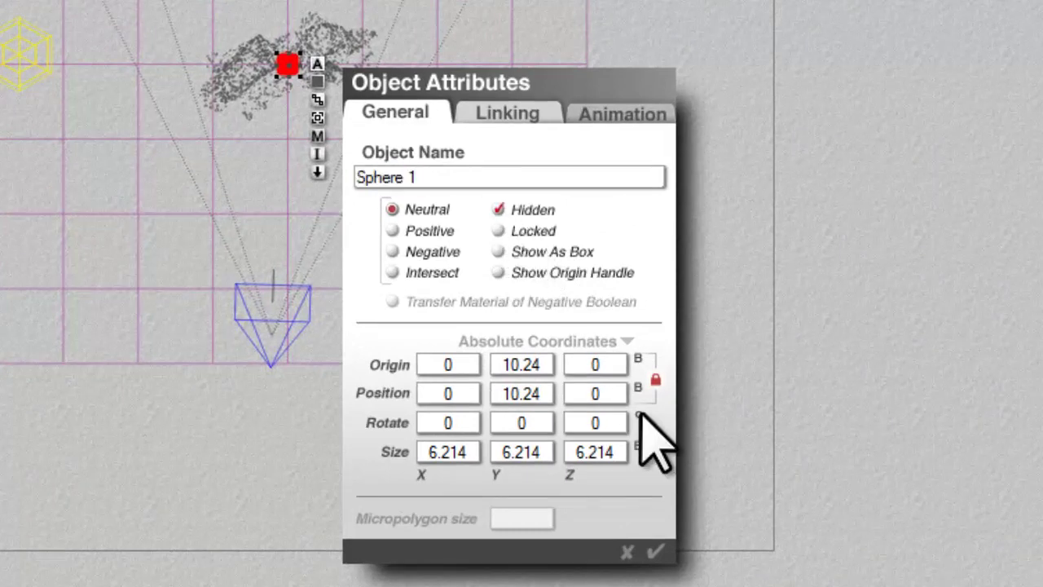
pyautogui.click(657, 552)
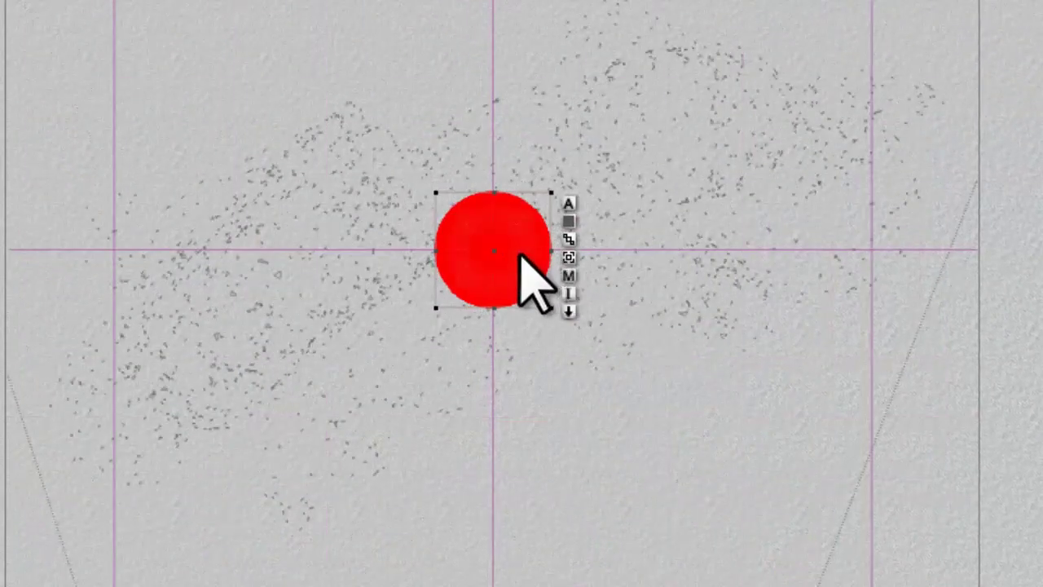
# Move the small sphere to the dragon's head, positioning it in the top view and raising it in the side view
pyautogui.moveTo(536, 285); pyautogui.dragTo(187, 373)
pyautogui.press('3')
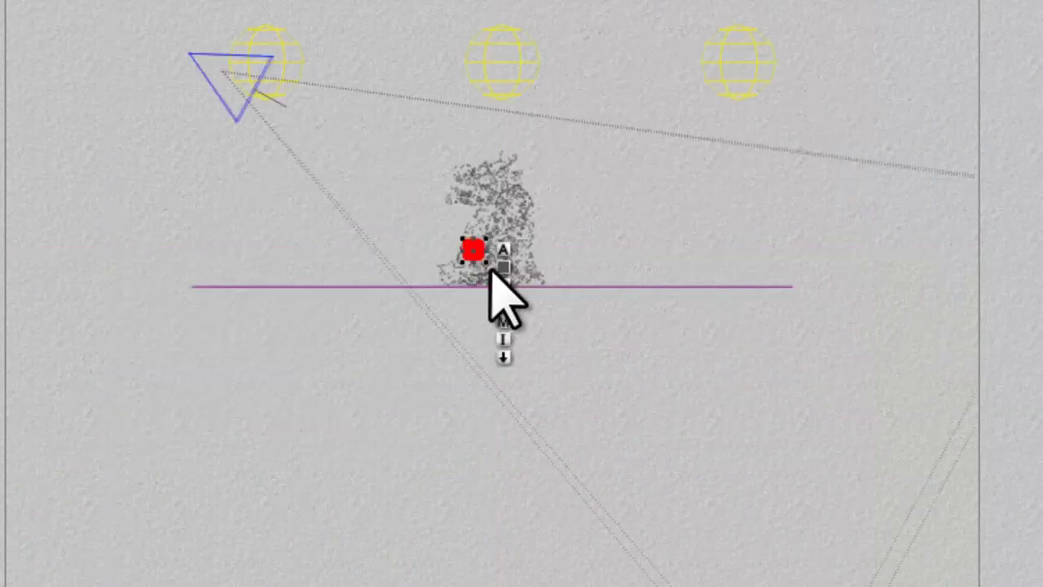
pyautogui.moveTo(479, 253); pyautogui.dragTo(487, 186)
pyautogui.press('4')
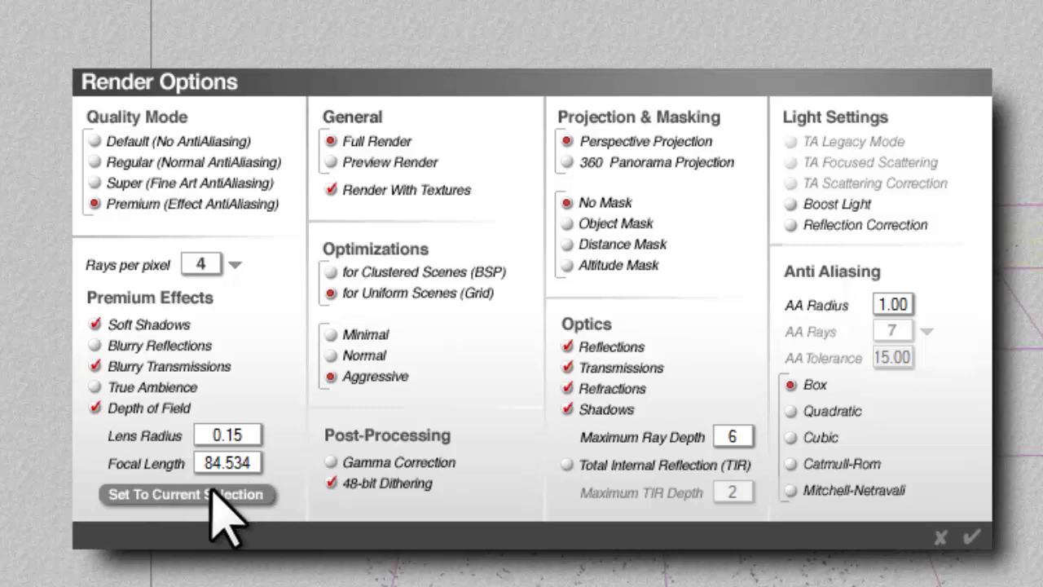
# Set the depth-of-field focal length from the selected sphere and render the scene again
pyautogui.click(214, 493)
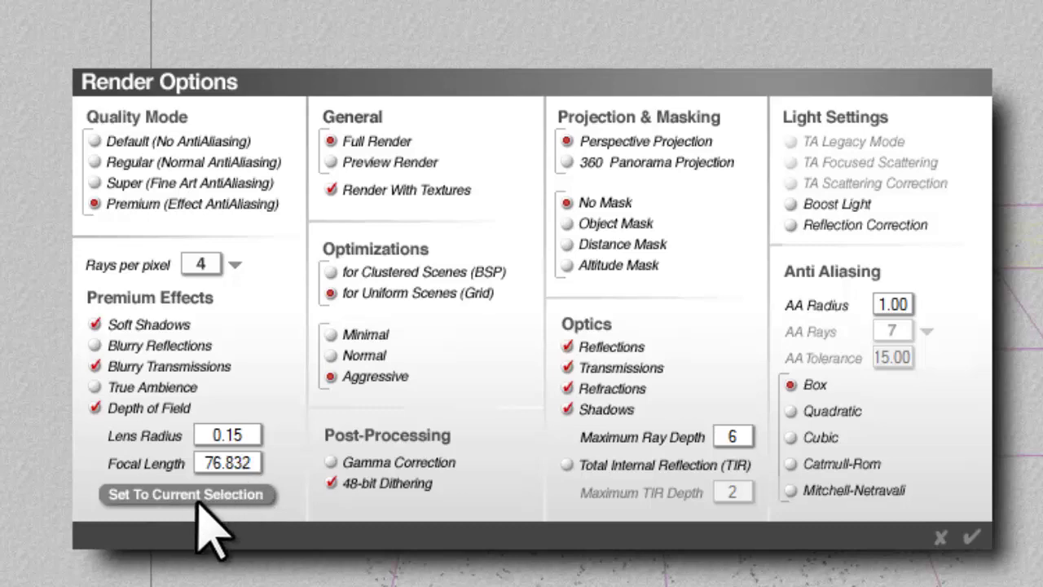
pyautogui.click(971, 536)
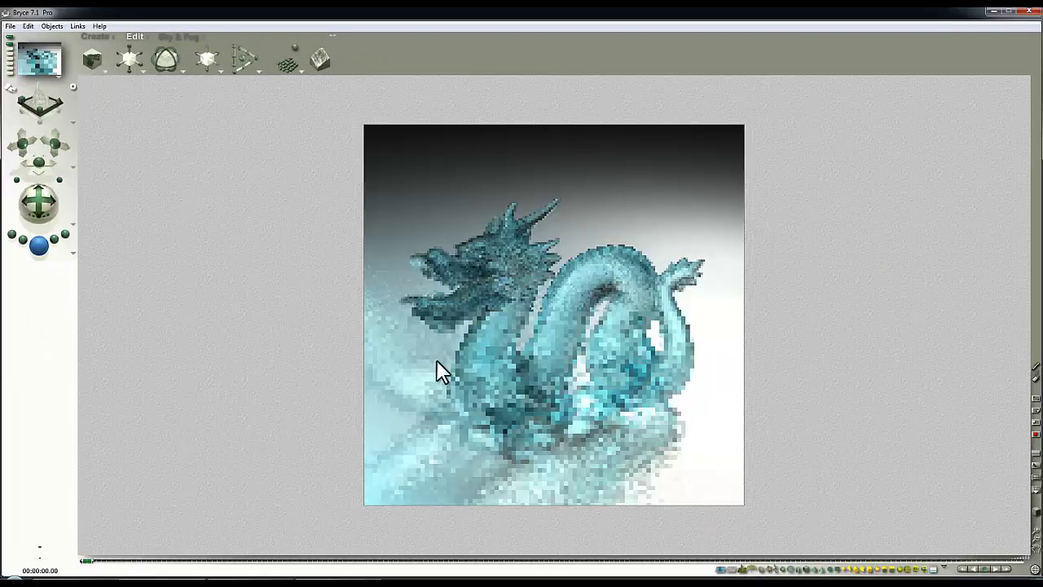
pyautogui.hotkey('ctrl', 'r')
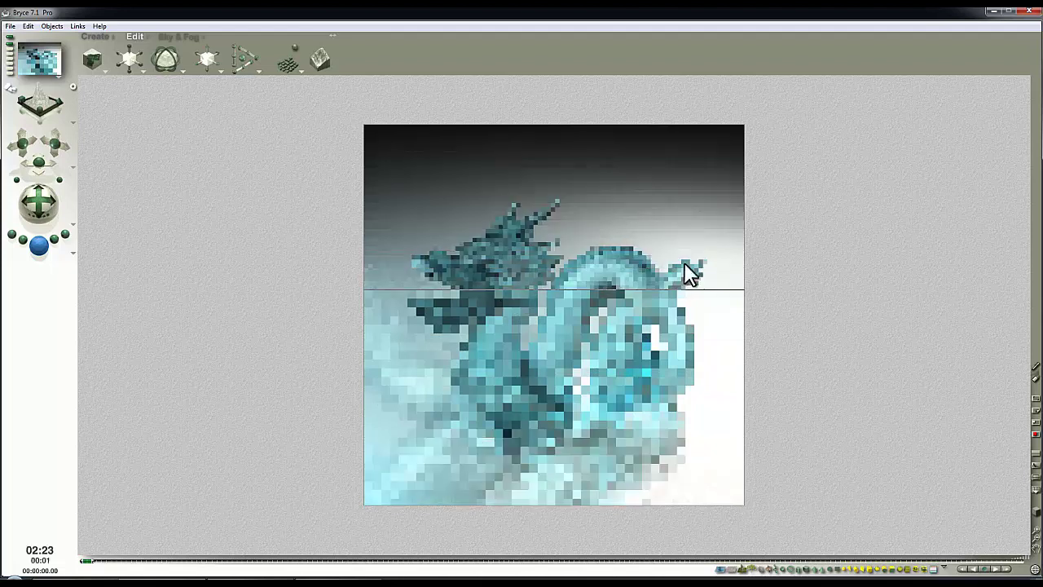
# Stop the full render and render only a small region around the dragon's tail to check its blur
pyautogui.click(710, 282)
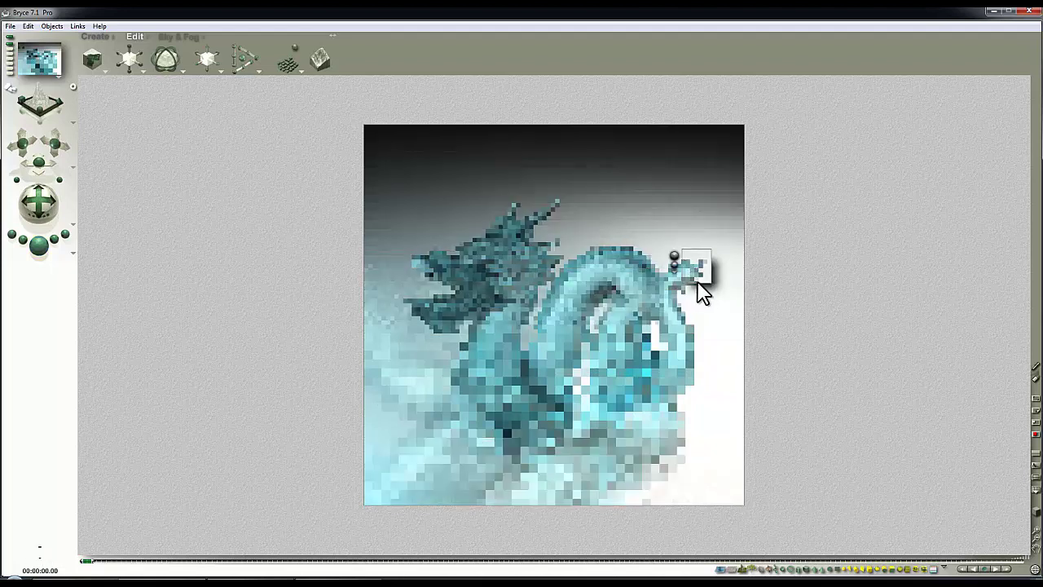
pyautogui.moveTo(705, 298); pyautogui.dragTo(658, 256)
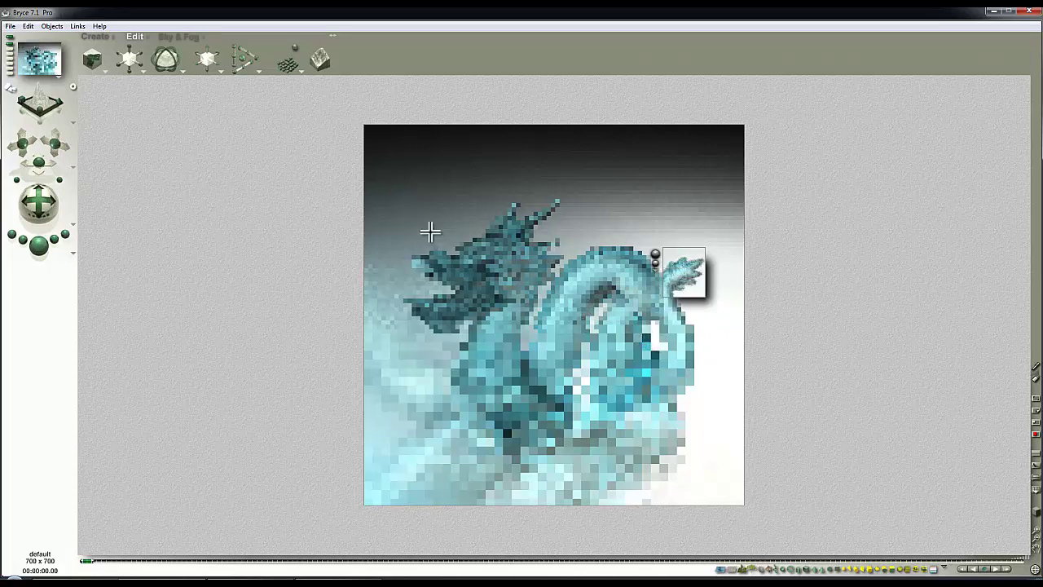
pyautogui.click(576, 284)
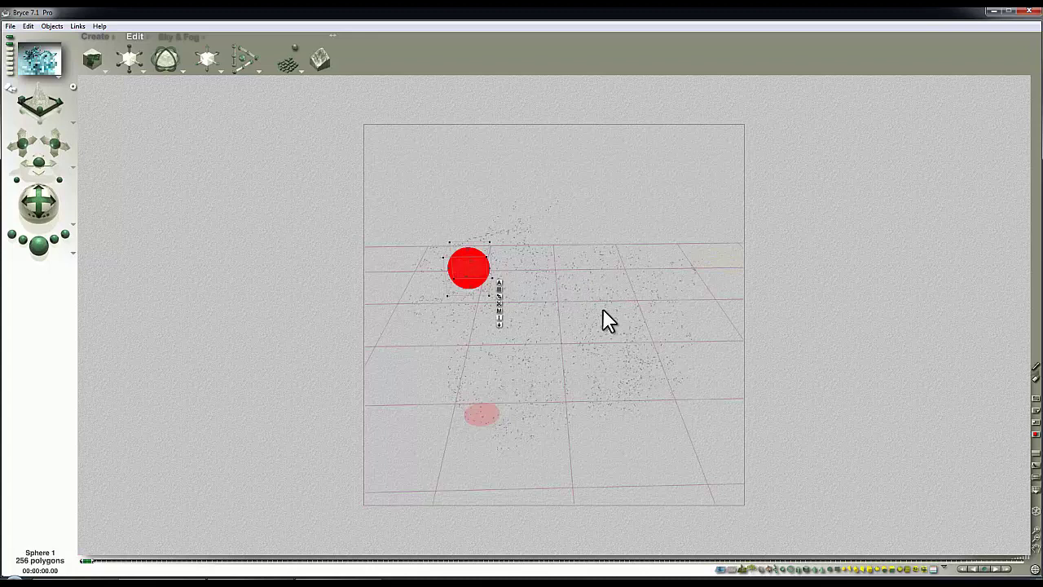
# Select the dragon mesh and set its material's Ambience to 100
pyautogui.rightClick(607, 320)
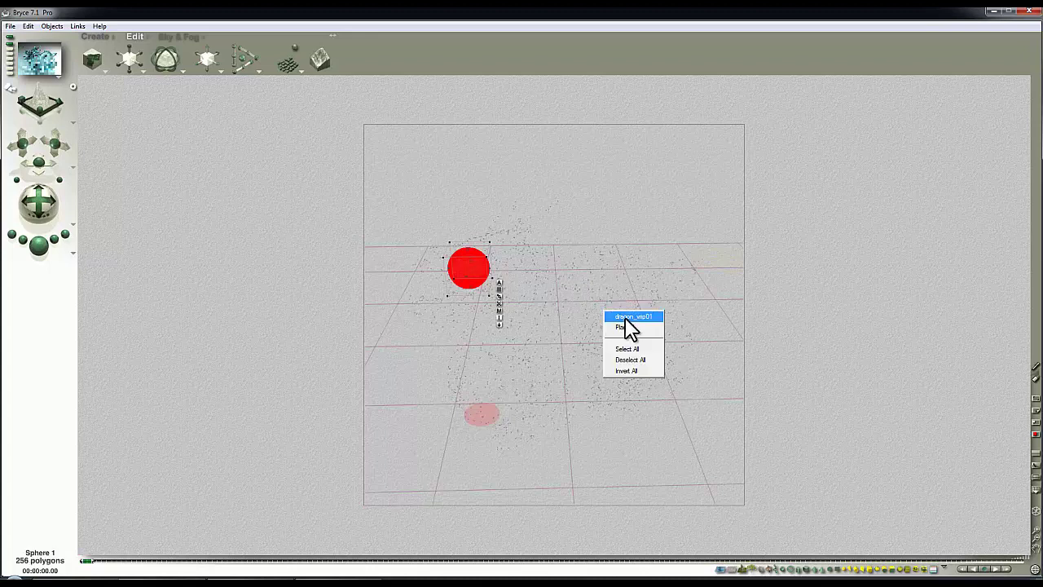
pyautogui.click(624, 317)
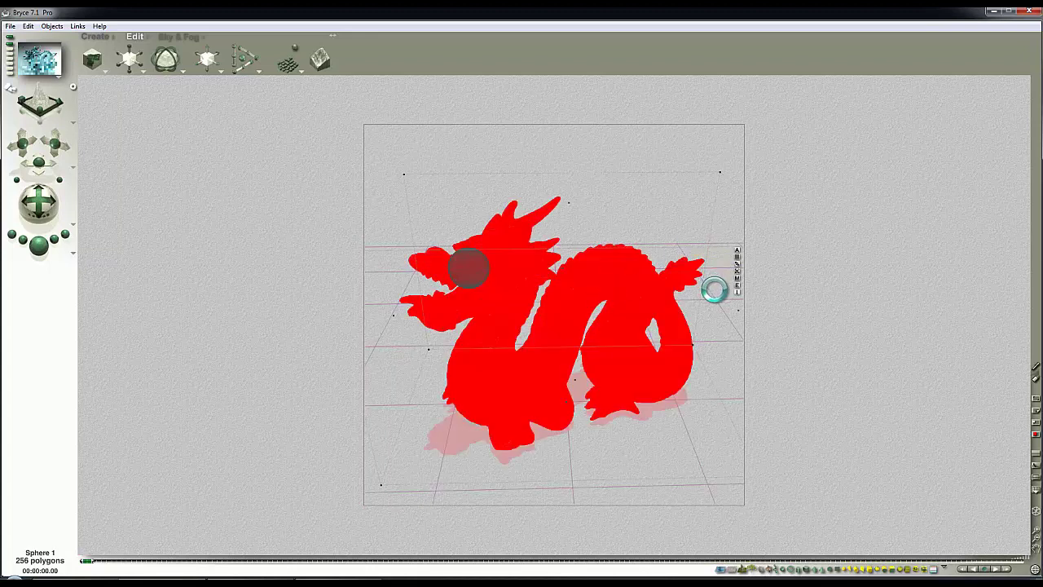
pyautogui.click(736, 277)
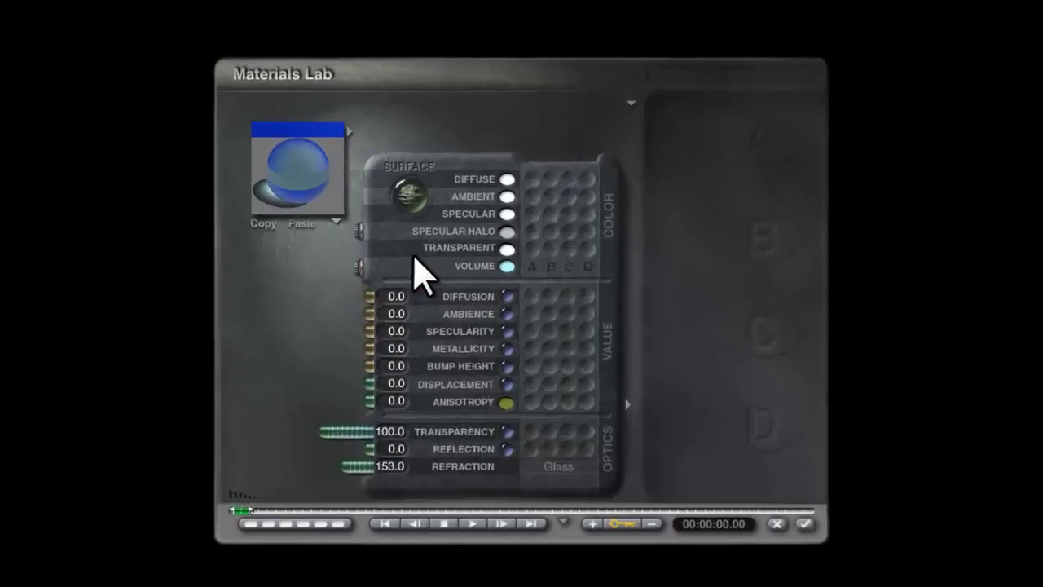
pyautogui.moveTo(406, 314); pyautogui.dragTo(233, 311)
# Set the dragon material's ambient colour to light blue (H 135, L 167, S 255), apply it and render the scene
pyautogui.click(506, 191)
pyautogui.moveTo(540, 275); pyautogui.dragTo(557, 275)
pyautogui.moveTo(525, 324)
pyautogui.mouseDown()
pyautogui.moveTo(673, 330)
pyautogui.moveTo(628, 308)
pyautogui.moveTo(568, 303)
pyautogui.moveTo(586, 295)
pyautogui.moveTo(560, 296)
pyautogui.moveTo(547, 272)
pyautogui.mouseUp()
pyautogui.click(581, 301)
pyautogui.click(693, 363)
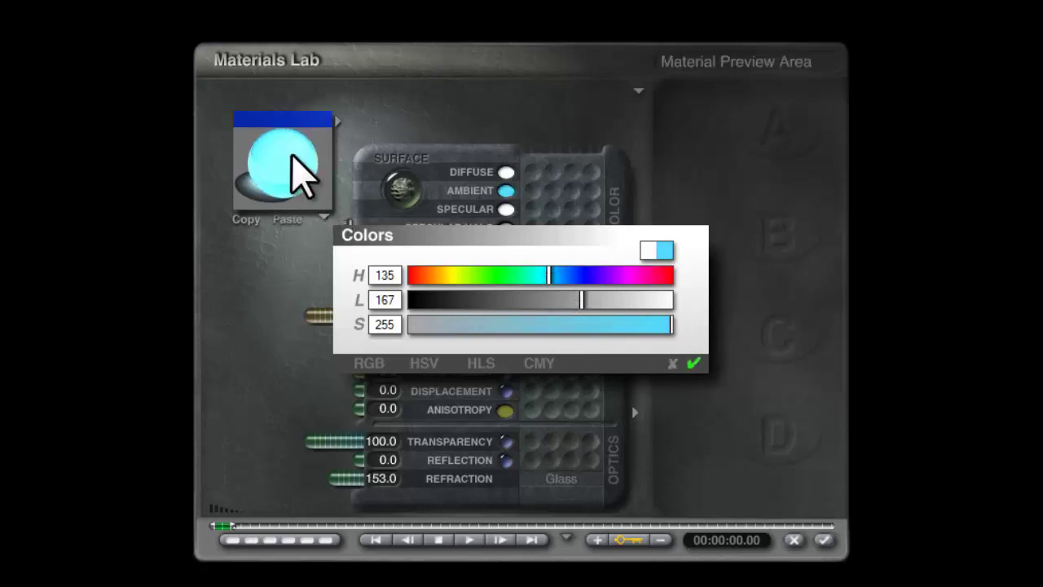
pyautogui.click(826, 541)
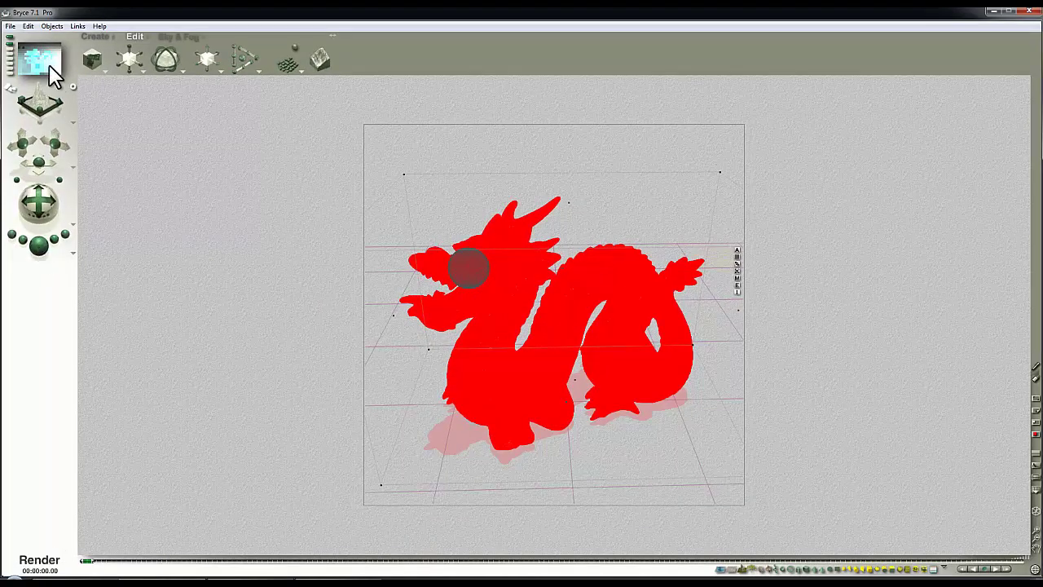
pyautogui.hotkey('ctrl', 'r')
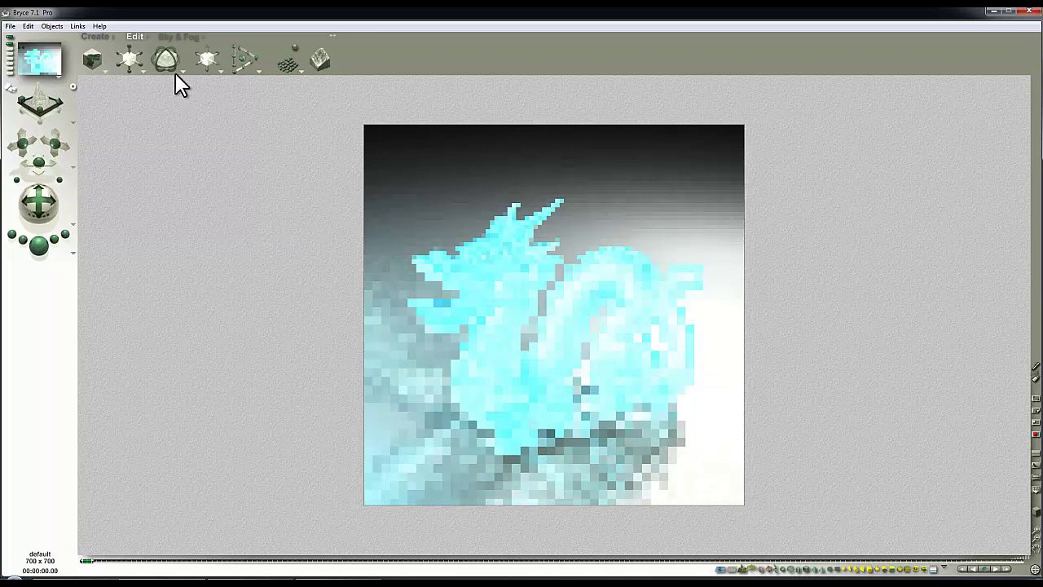
# Darken the sky's ambient colour to a lightness of about 20, then render the scene briefly and stop it
pyautogui.click(172, 35)
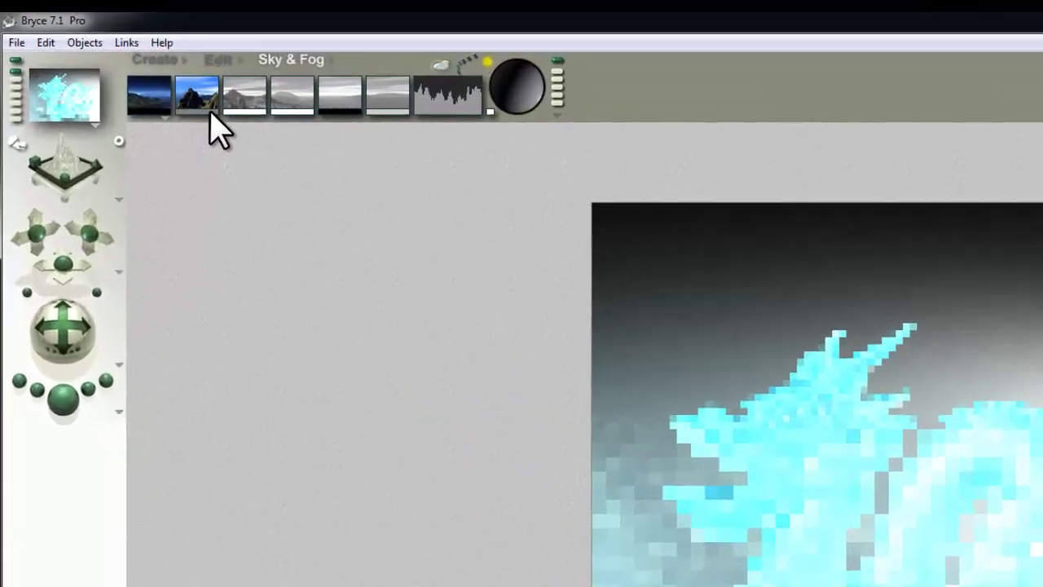
pyautogui.keyDown('alt'); pyautogui.click(130, 69); pyautogui.keyUp('alt')
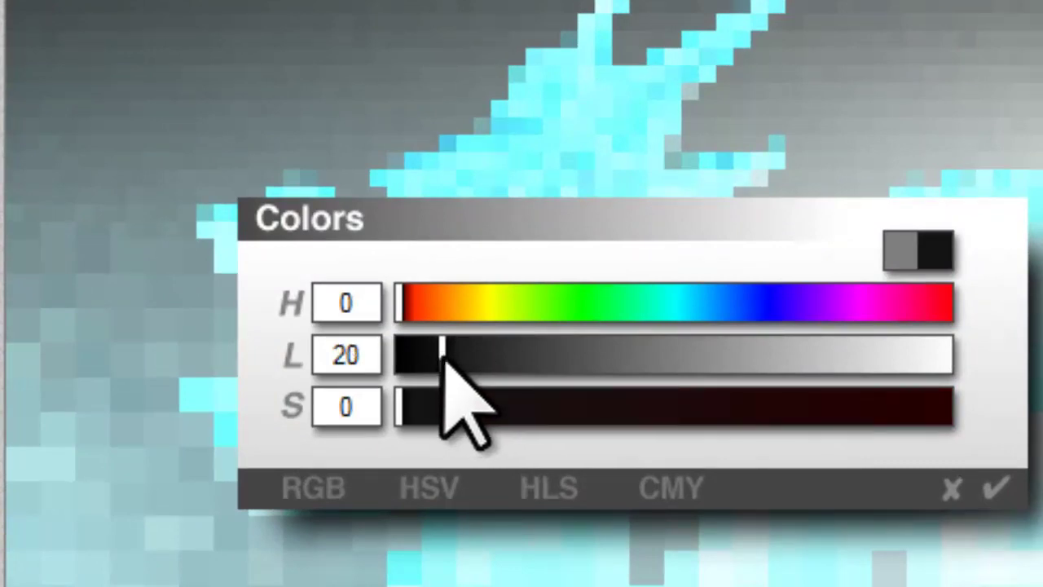
pyautogui.click(993, 491)
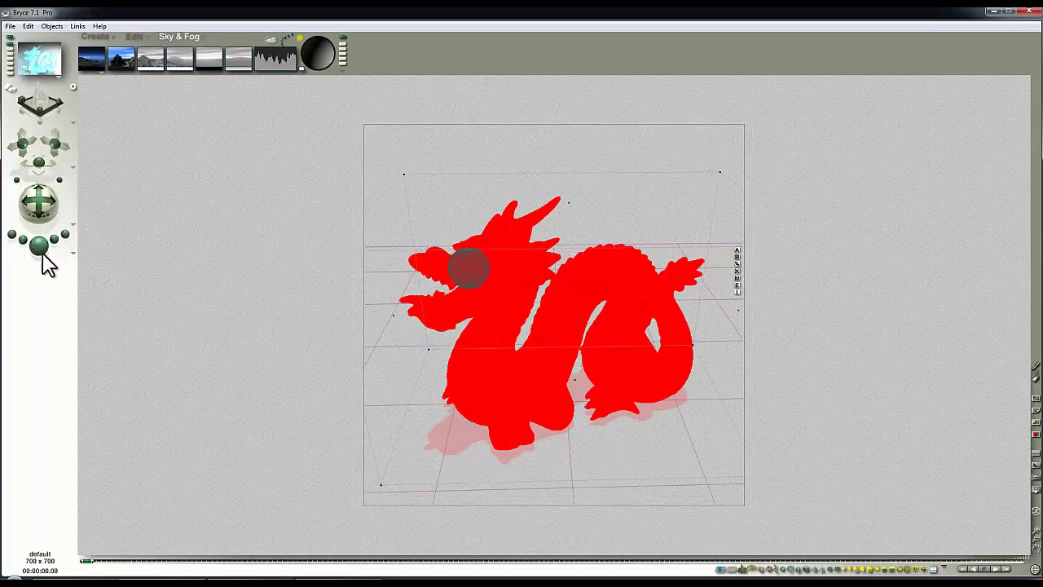
pyautogui.hotkey('ctrl', 'r')
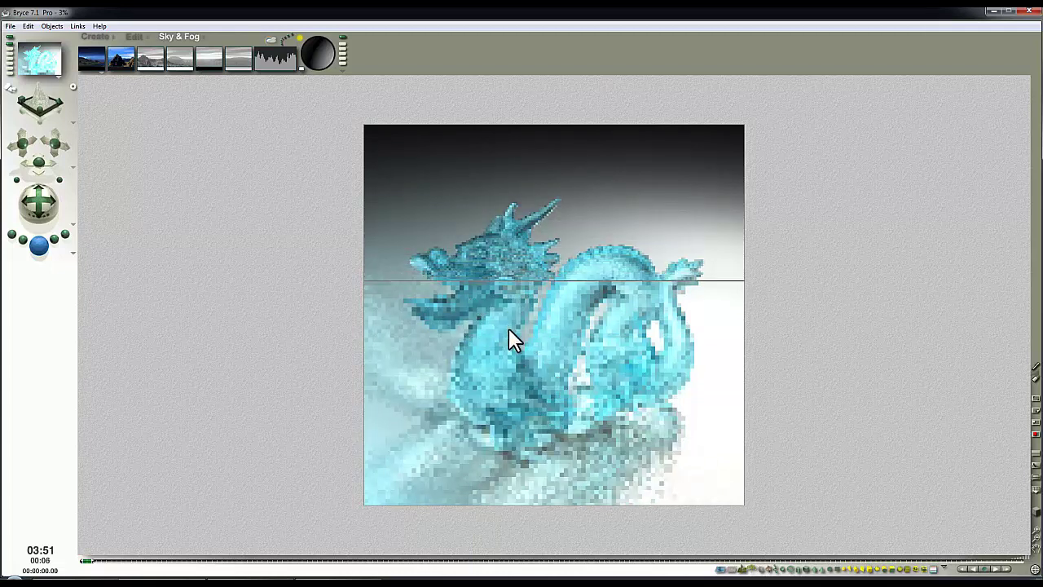
pyautogui.click(534, 253)
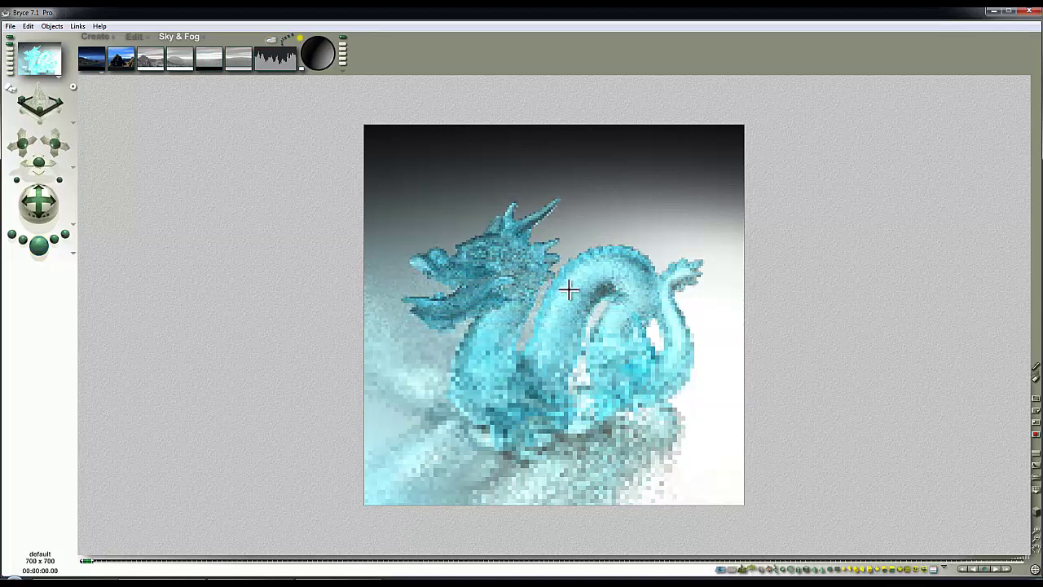
# Lower the dragon slightly in the side view so its feet sink just below the ground plane, deselect it and return to the camera view
pyautogui.press('Escape')
pyautogui.press('3')
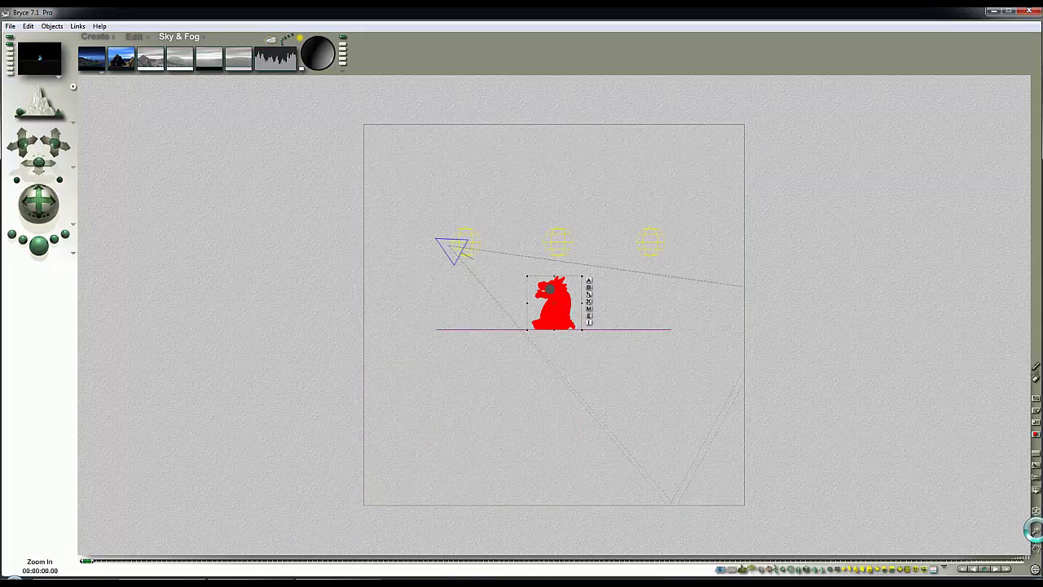
pyautogui.click(1033, 529)
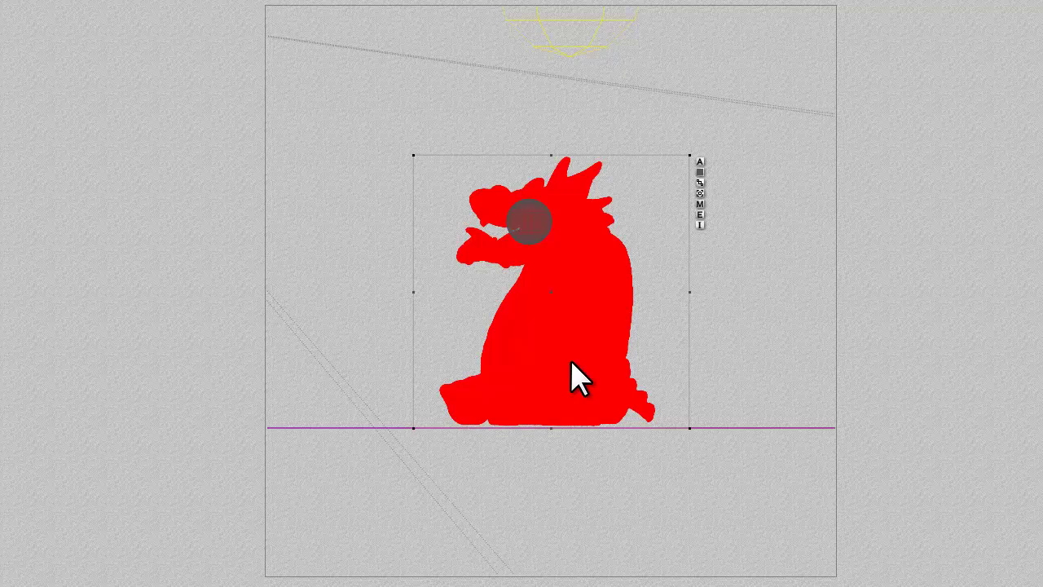
pyautogui.moveTo(571, 362)
pyautogui.mouseDown()
pyautogui.moveTo(582, 462)
pyautogui.moveTo(565, 419)
pyautogui.moveTo(633, 407)
pyautogui.mouseUp()
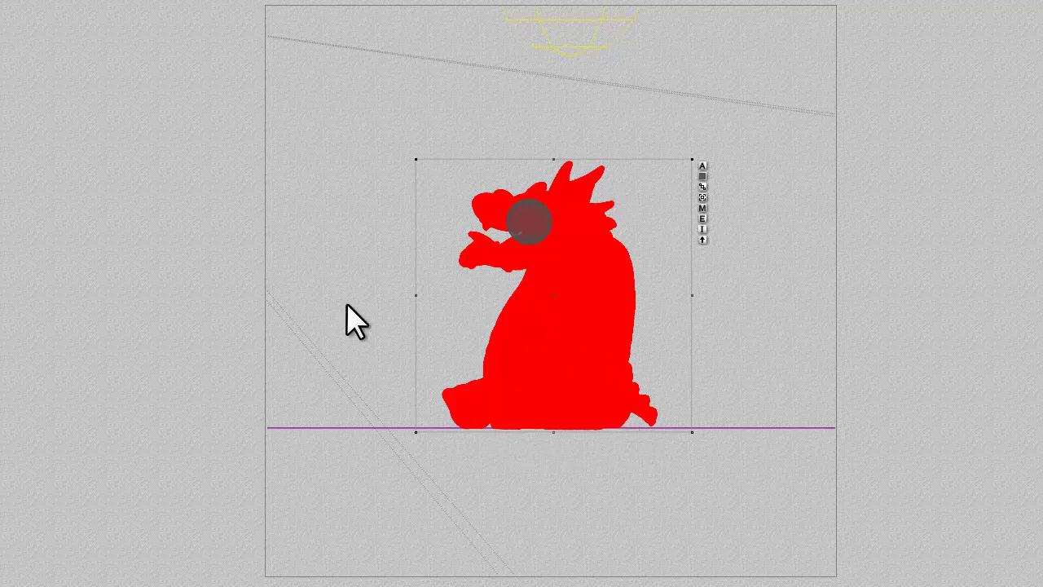
pyautogui.click(785, 255)
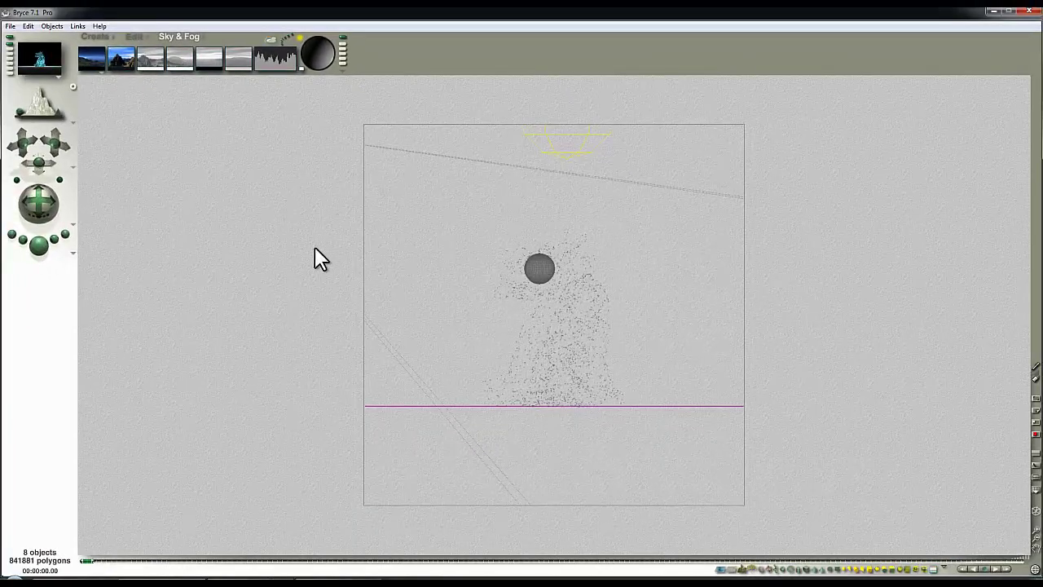
pyautogui.press('Escape')
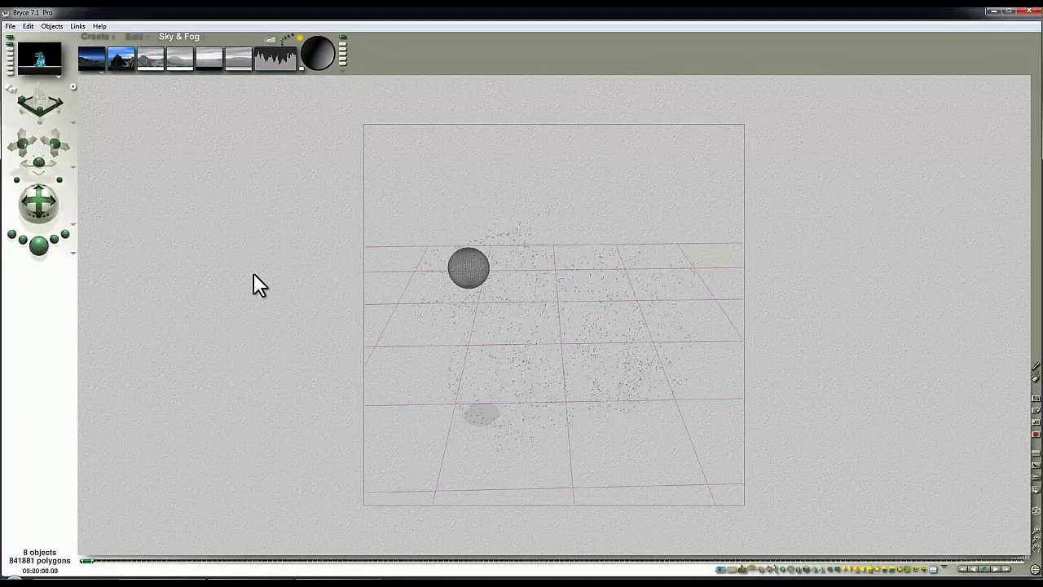
# Select the ground plane and change its material's ambient colour to a saturated light blue with hue 139
pyautogui.click(727, 440)
pyautogui.click(730, 437)
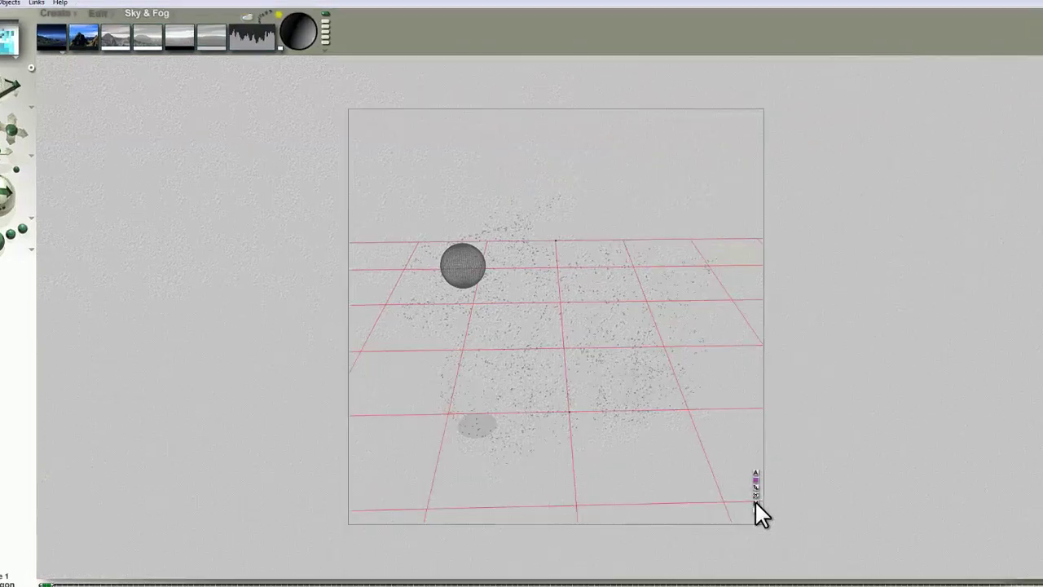
pyautogui.click(738, 484)
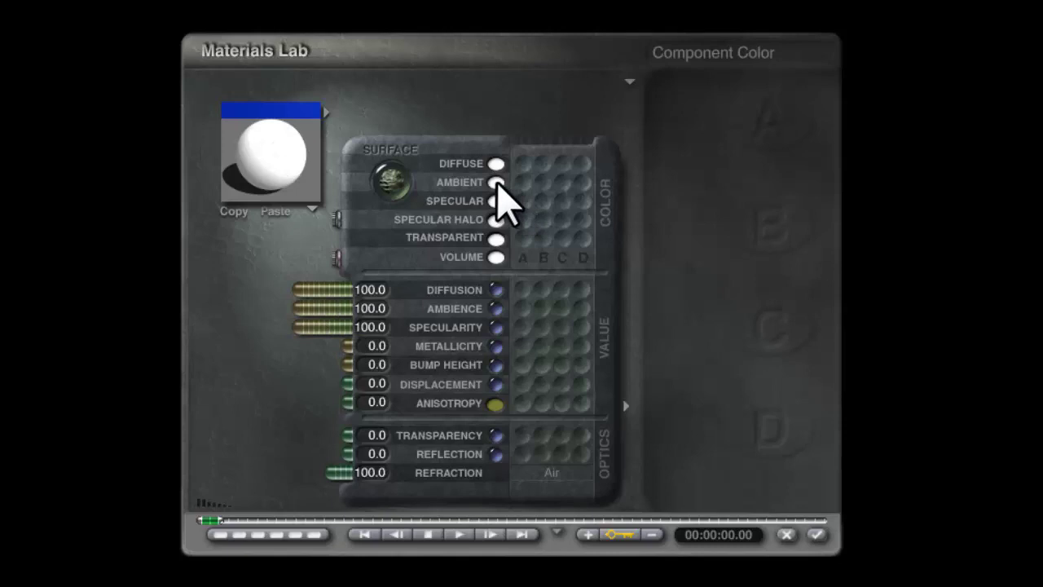
pyautogui.click(495, 184)
pyautogui.moveTo(500, 265); pyautogui.dragTo(543, 266)
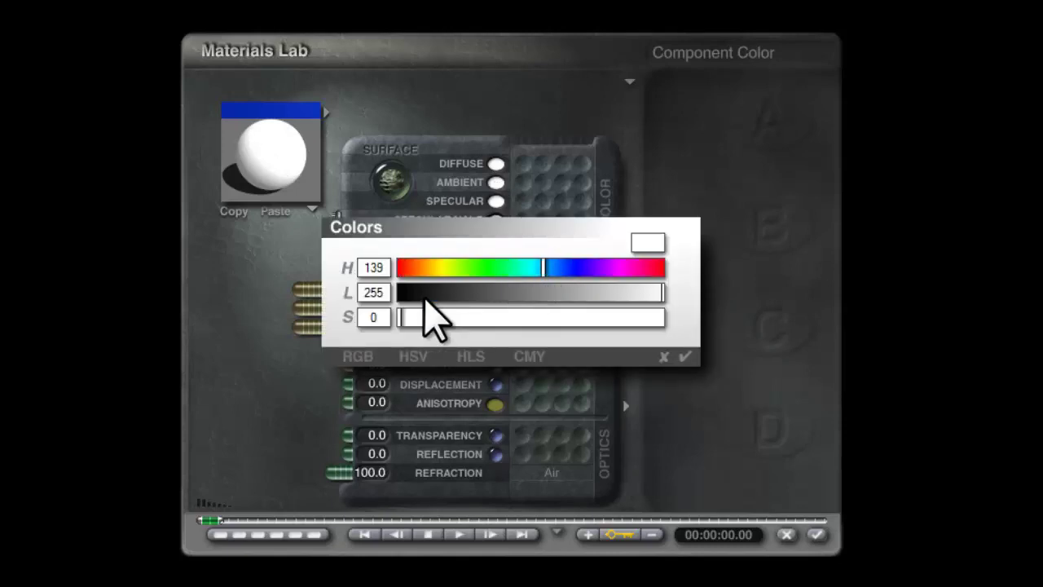
pyautogui.moveTo(428, 318); pyautogui.dragTo(546, 299)
pyautogui.moveTo(644, 320); pyautogui.dragTo(676, 322)
pyautogui.click(685, 356)
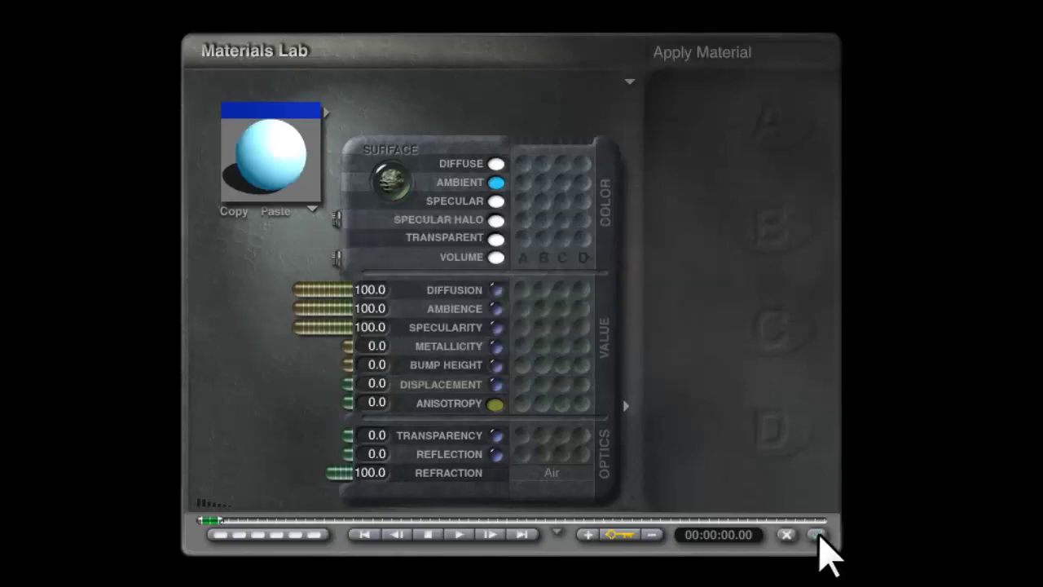
pyautogui.click(817, 534)
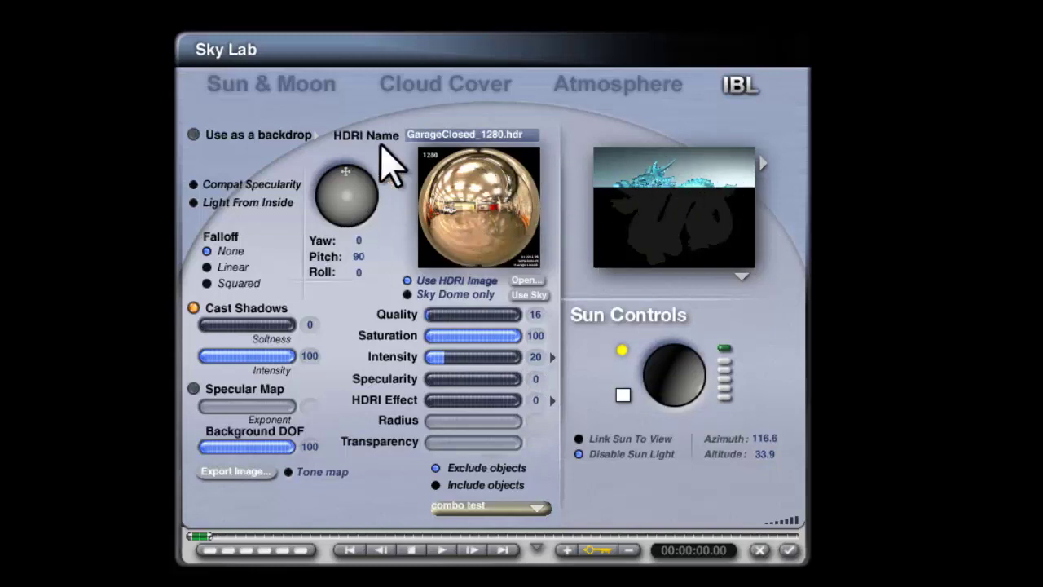
# Enable the GarageClosed_1280.hdr image as a backdrop in the image-based lighting settings and apply the sky
pyautogui.click(316, 136)
pyautogui.click(366, 191)
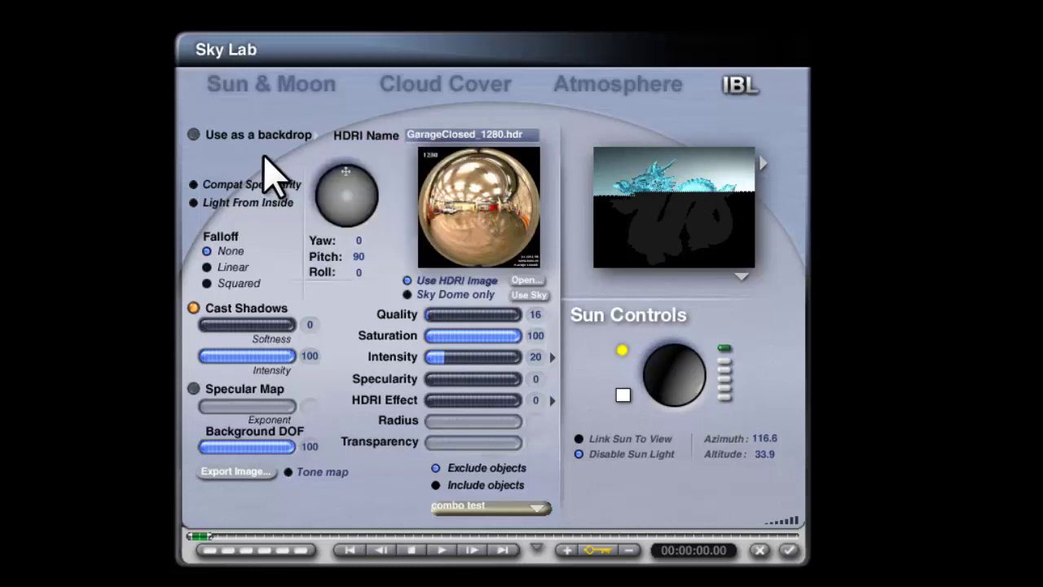
pyautogui.click(193, 134)
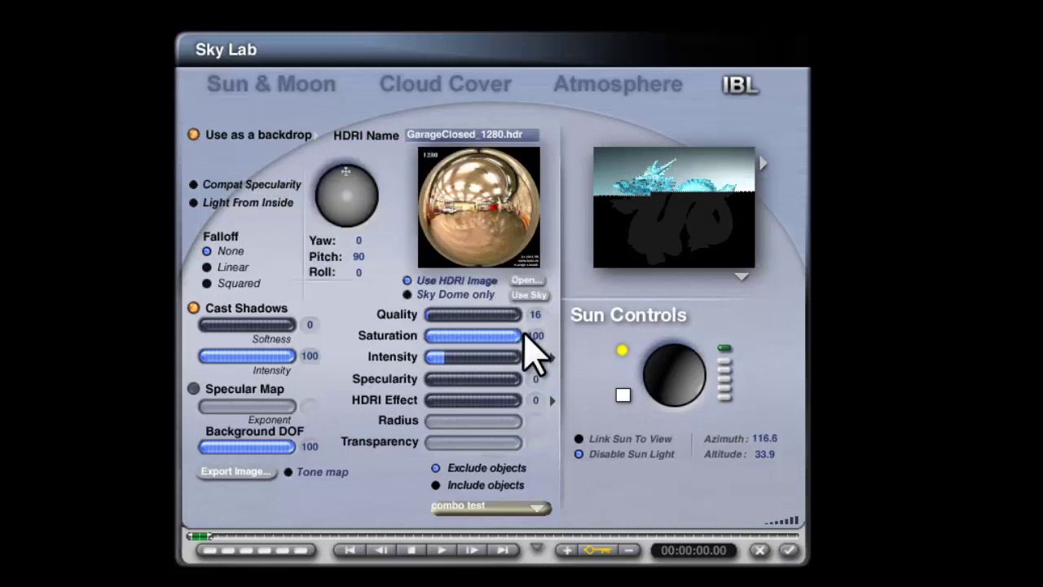
pyautogui.click(789, 550)
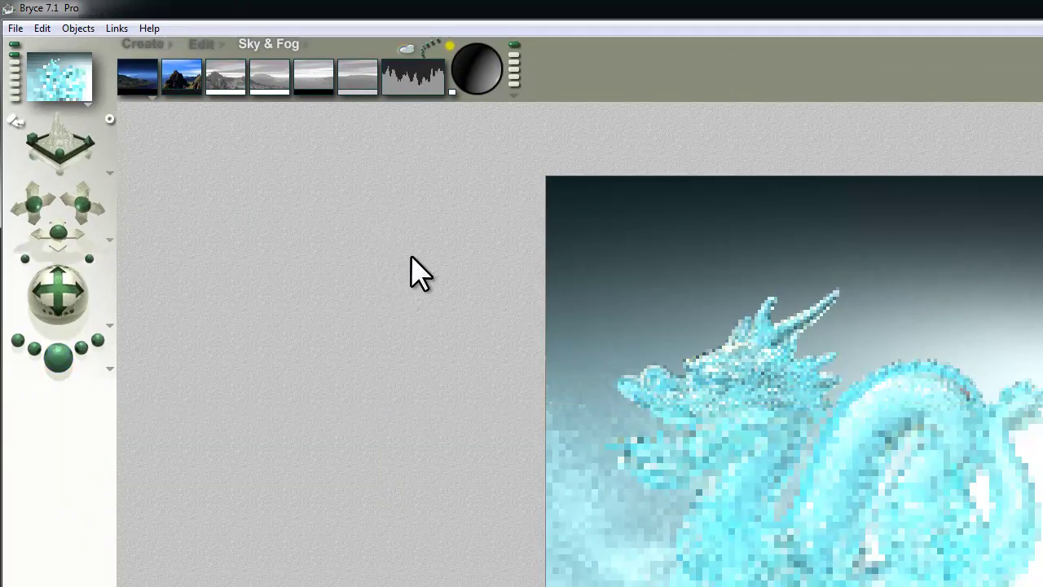
# Darken the sky's ambient colour further, test-render the scene, and set the colour's lightness to 22
pyautogui.click(195, 92)
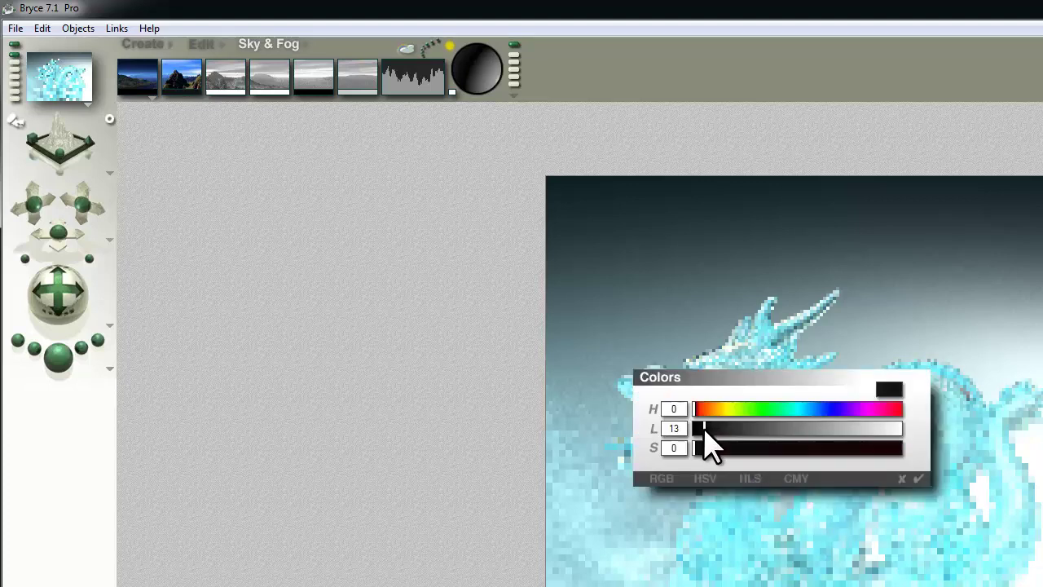
pyautogui.moveTo(706, 431); pyautogui.dragTo(702, 431)
pyautogui.click(918, 479)
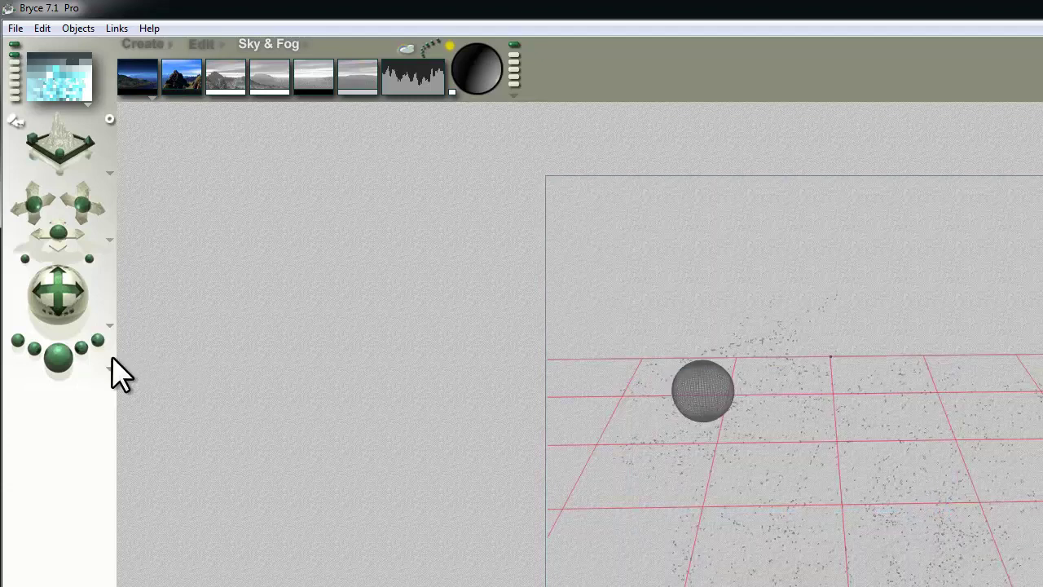
pyautogui.hotkey('ctrl', 'r')
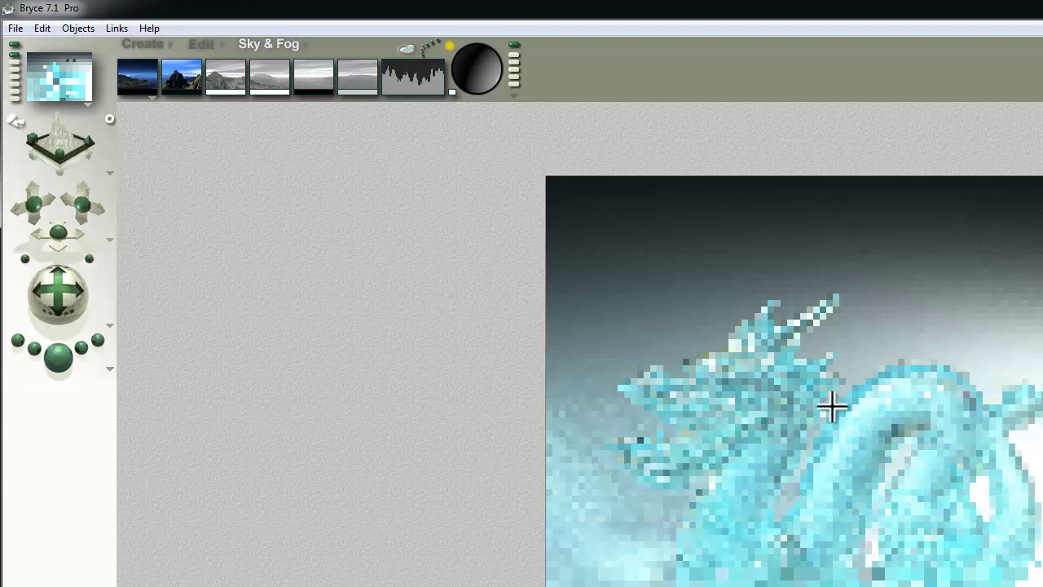
pyautogui.click(185, 93)
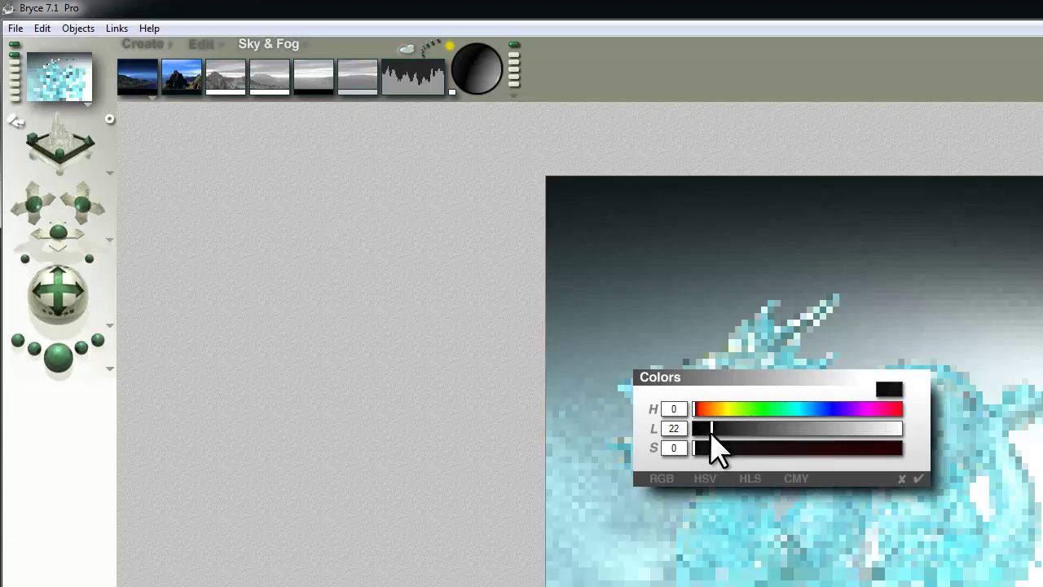
pyautogui.click(920, 479)
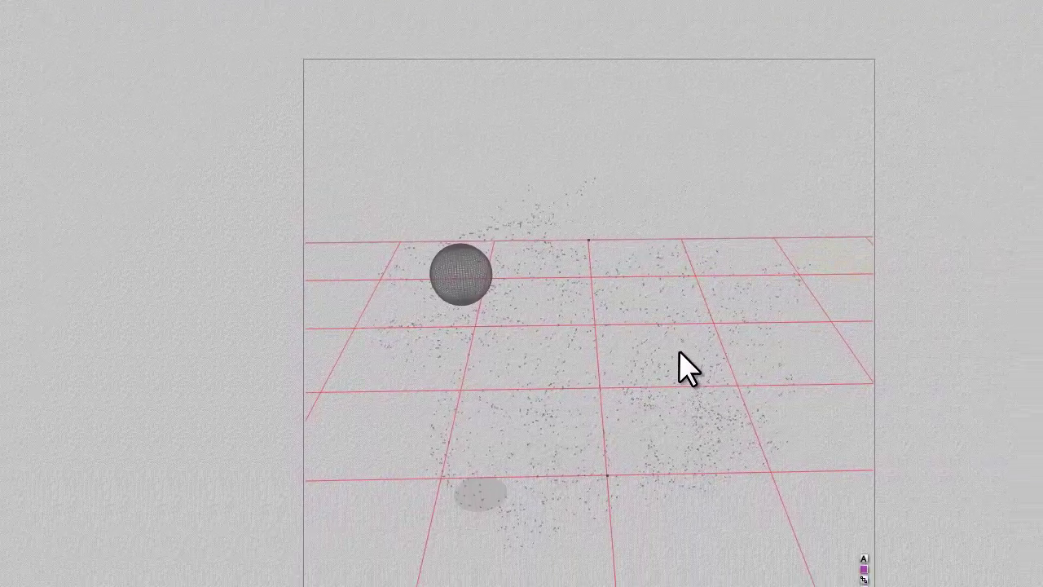
# Select the dragon mesh and set its material's volume colour to cyan blue (H 133, L 155, S 209)
pyautogui.rightClick(923, 469)
pyautogui.click(948, 482)
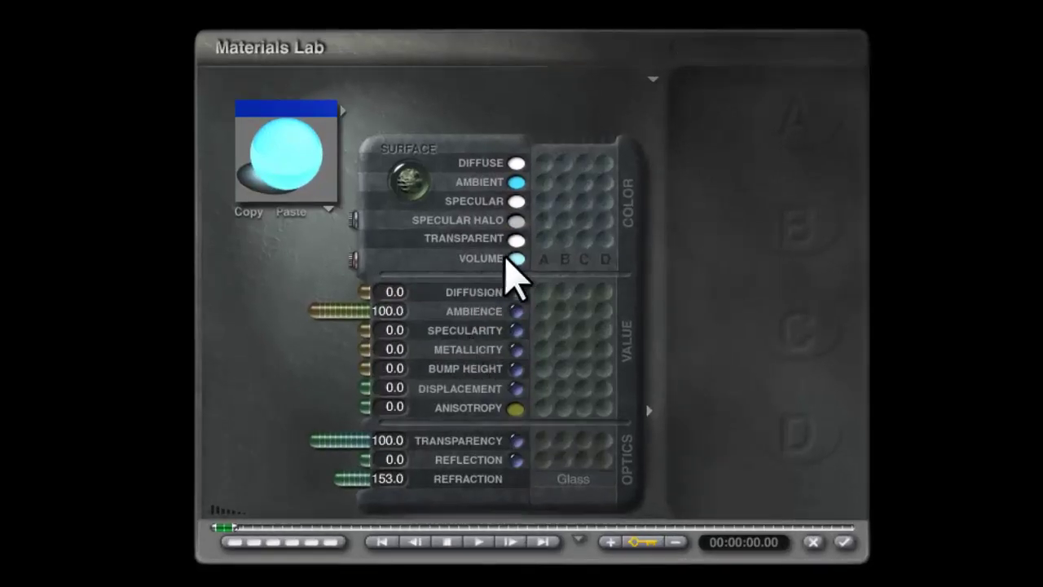
pyautogui.click(515, 258)
pyautogui.moveTo(646, 295); pyautogui.dragTo(580, 296)
pyautogui.moveTo(649, 319); pyautogui.dragTo(639, 321)
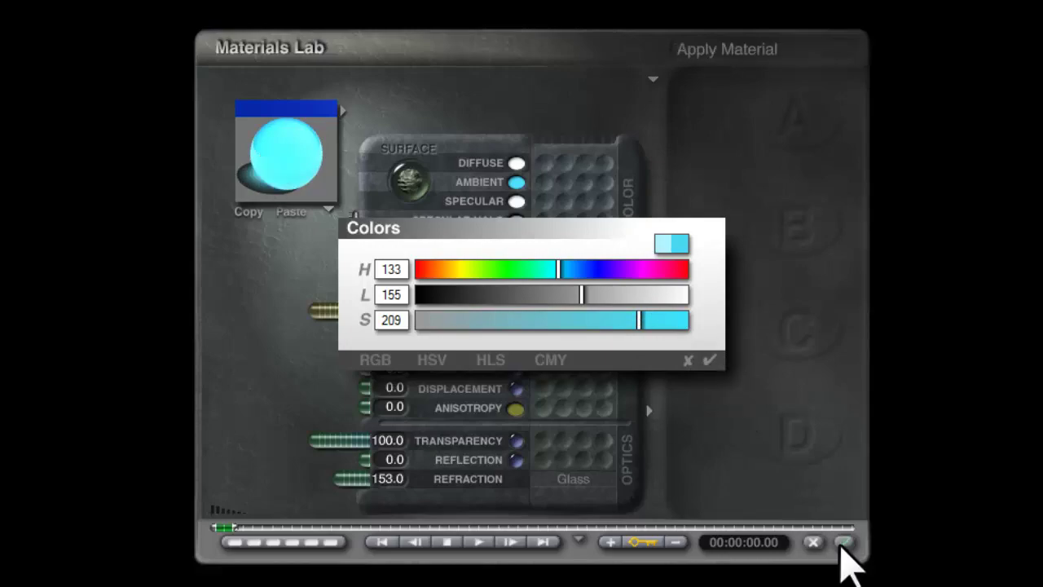
pyautogui.click(843, 542)
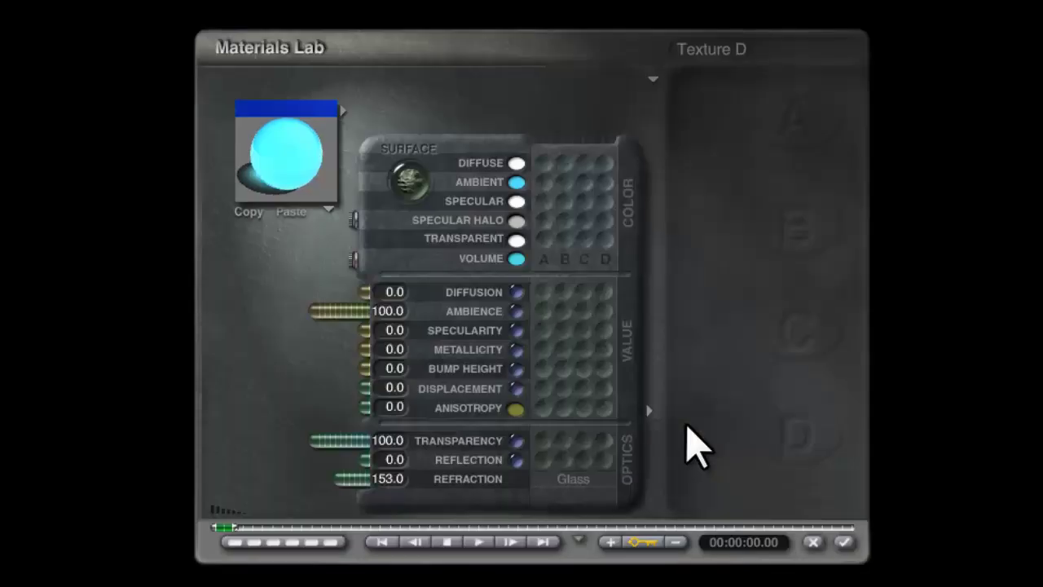
# Mute the dragon material's volume colour by setting its lightness to 133 and saturation to 121
pyautogui.click(517, 258)
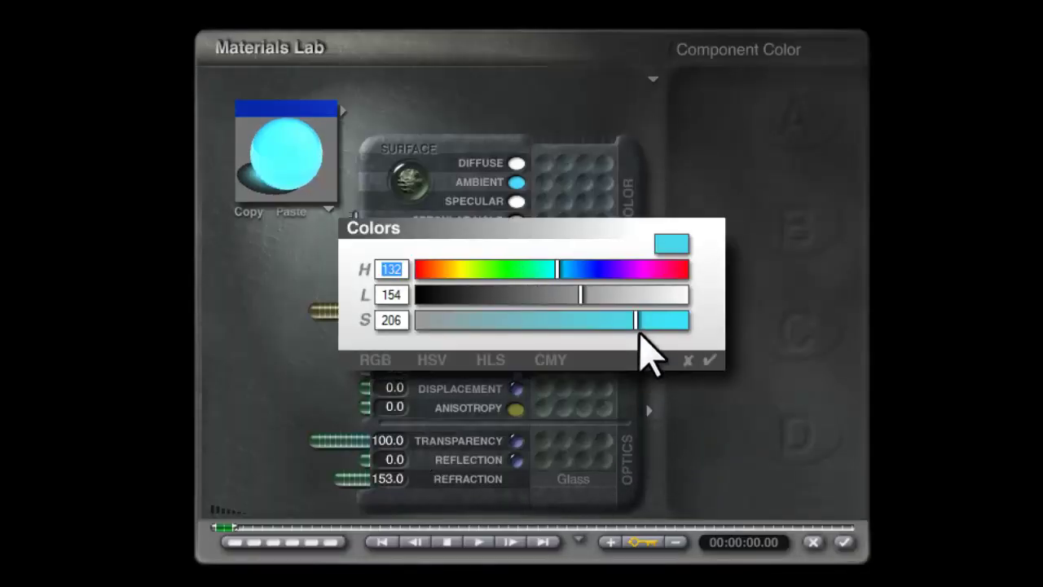
pyautogui.moveTo(638, 320); pyautogui.dragTo(558, 295)
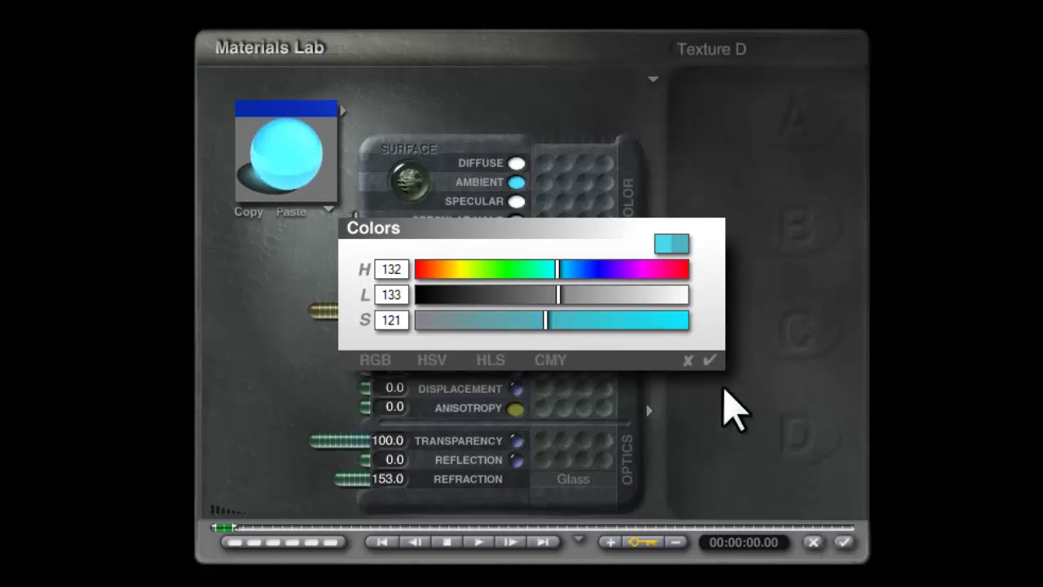
pyautogui.click(846, 543)
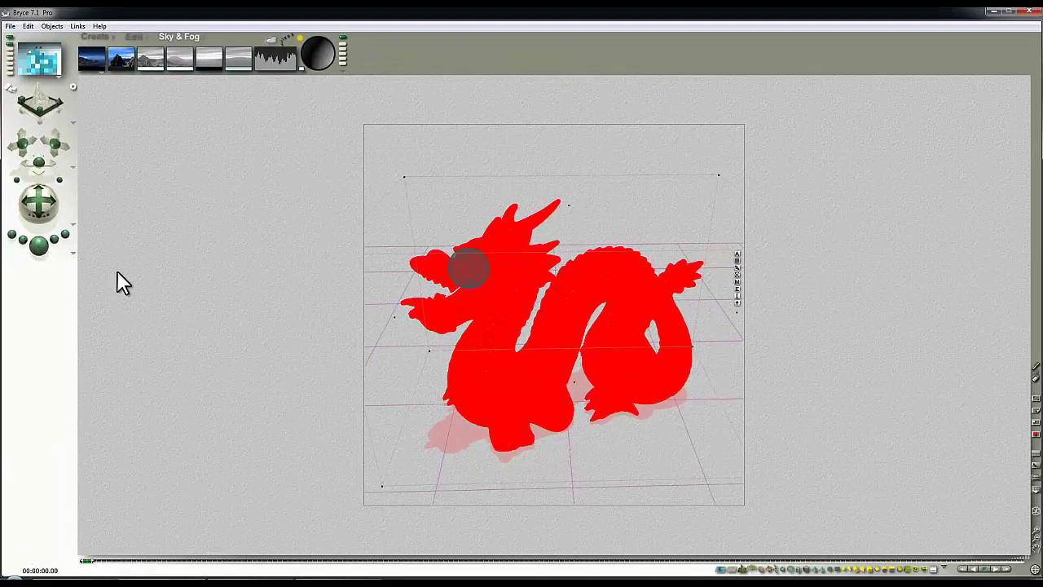
# Test-render the dragon, raise the premium quality to 256 rays per pixel, and try a final render of the scene
pyautogui.hotkey('ctrl', 'r')
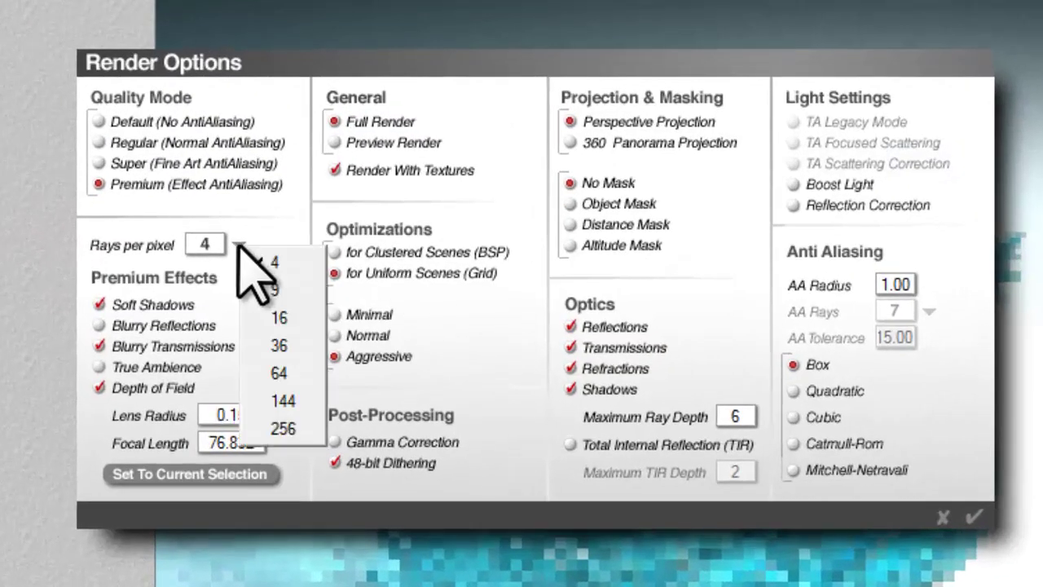
pyautogui.click(281, 429)
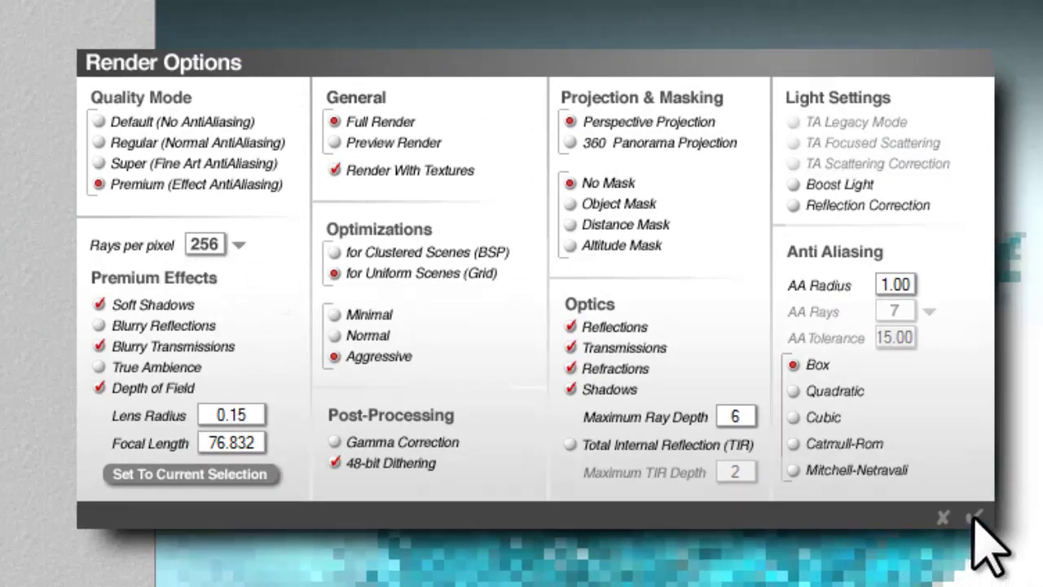
pyautogui.click(238, 244)
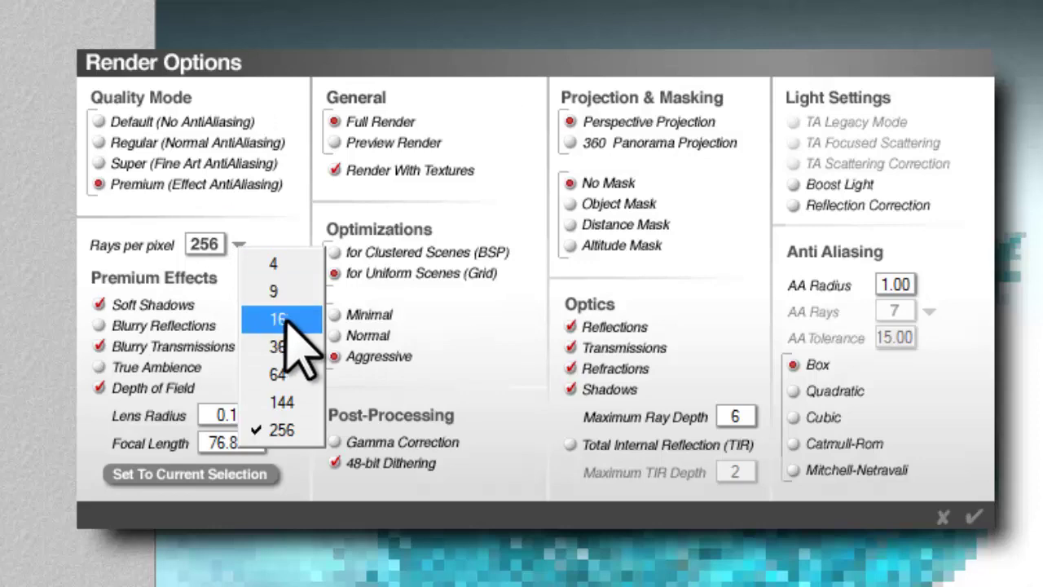
pyautogui.click(969, 518)
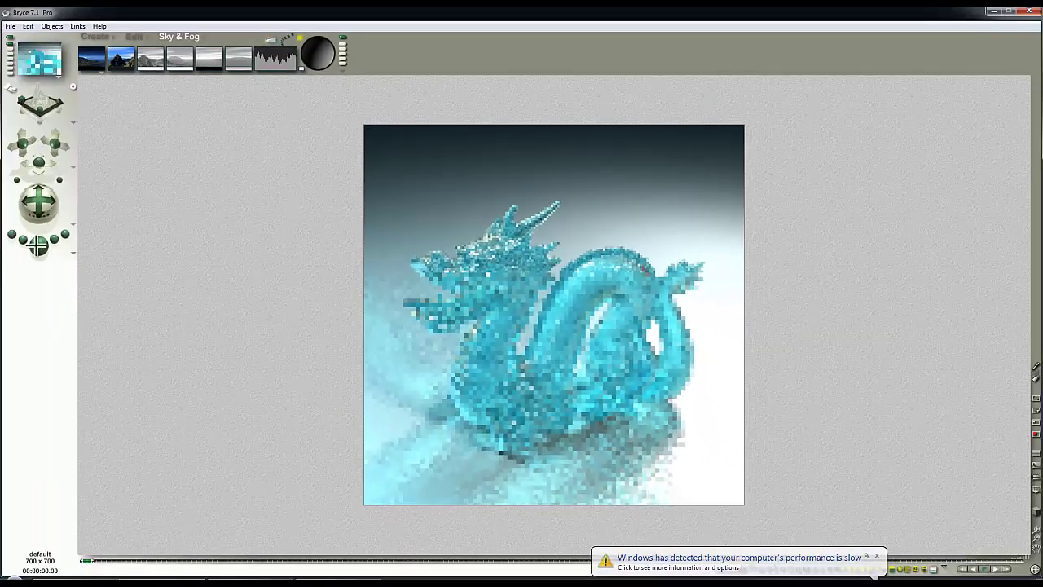
pyautogui.click(39, 244)
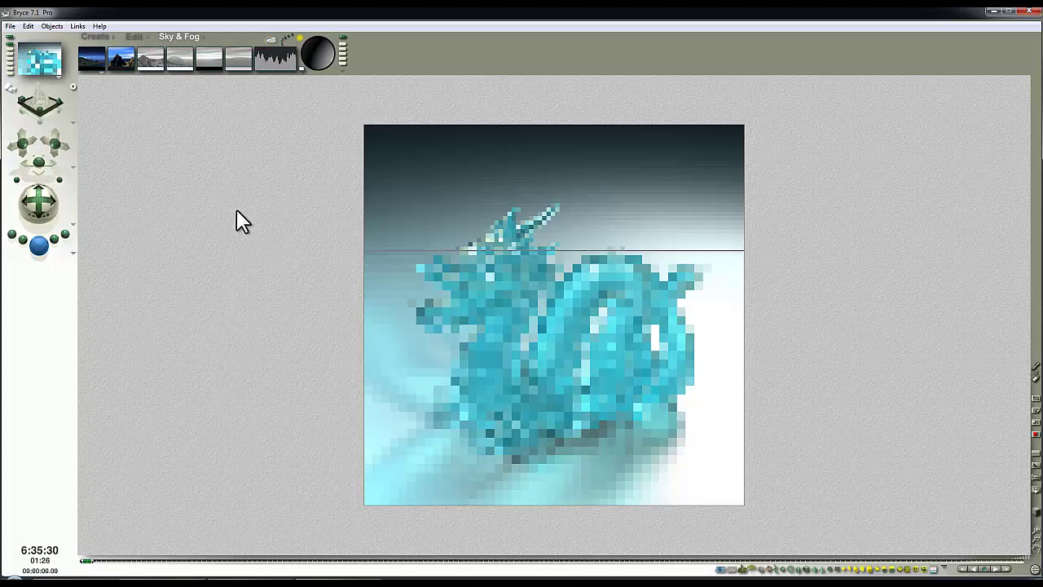
pyautogui.click(73, 254)
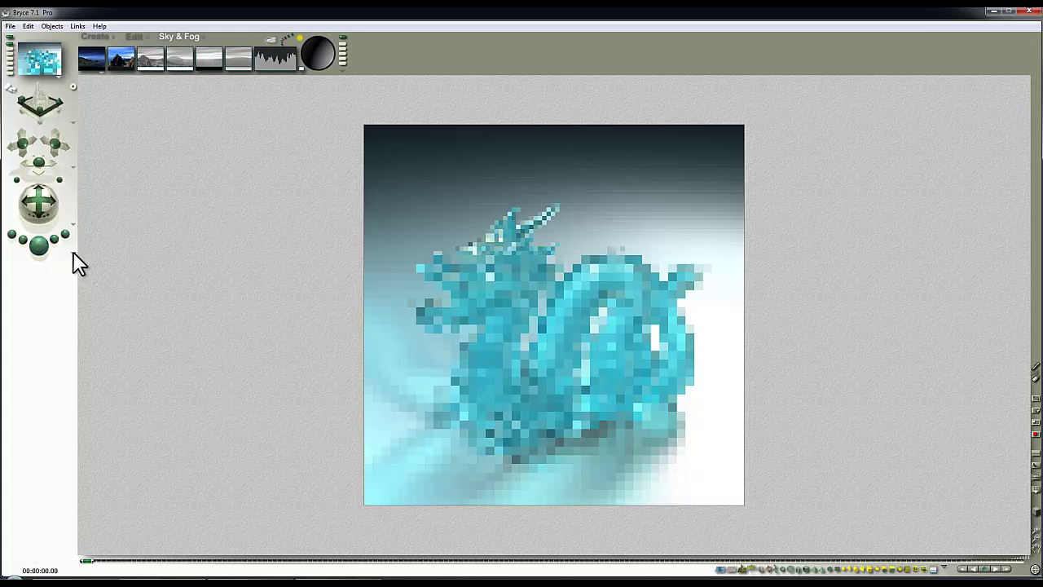
# Configure the render options with total internal reflection enabled, a maximum ray depth of 4, and 64 rays per pixel
pyautogui.click(75, 260)
pyautogui.click(111, 314)
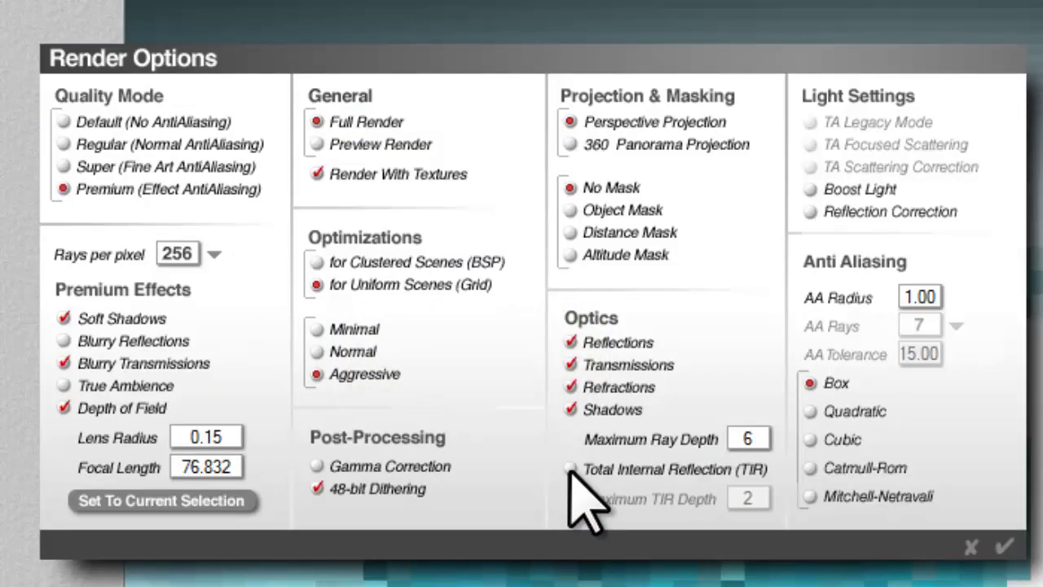
pyautogui.click(569, 470)
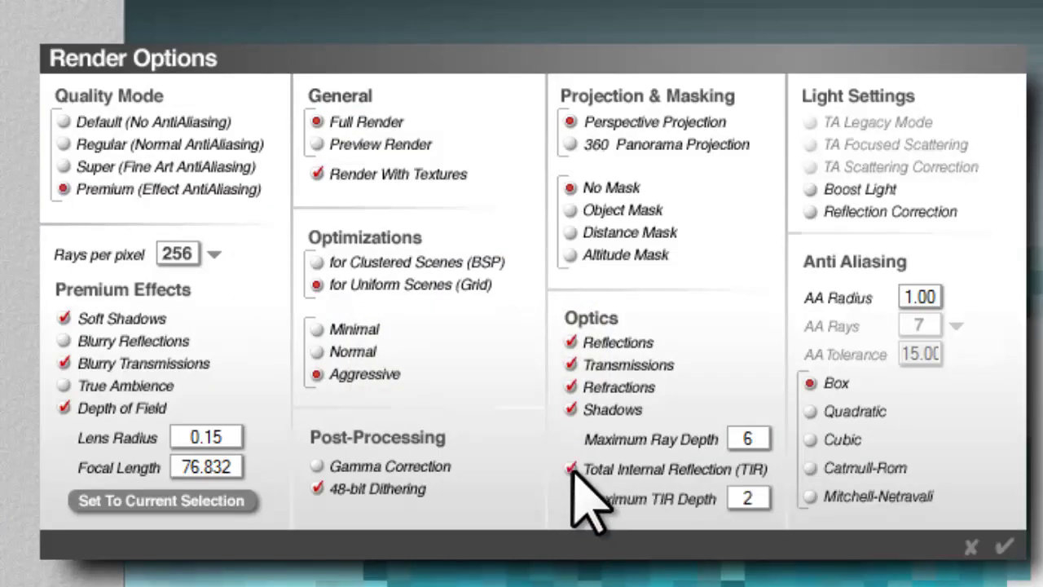
pyautogui.doubleClick(746, 438)
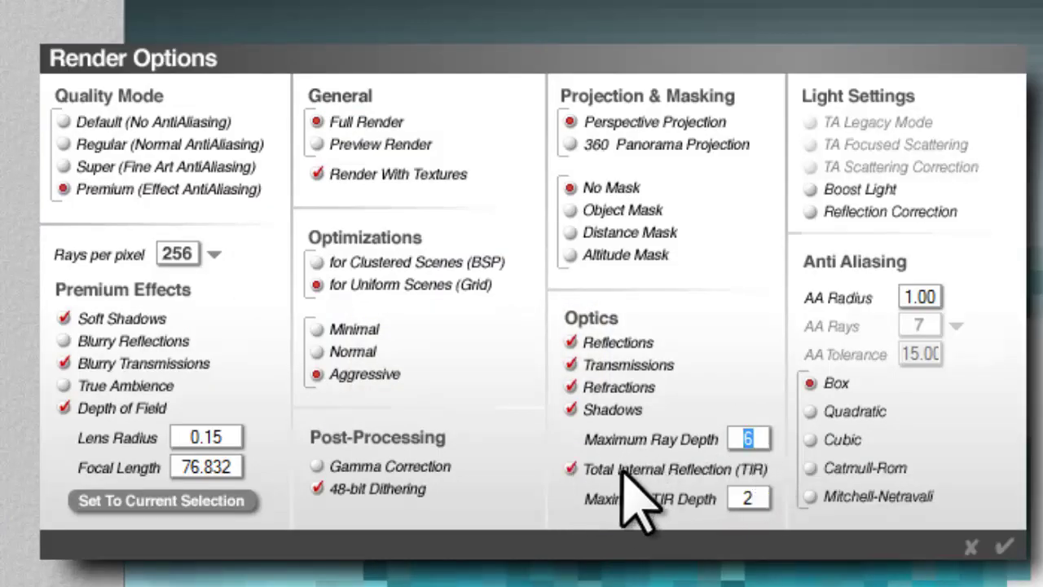
pyautogui.write('4')
pyautogui.click(214, 253)
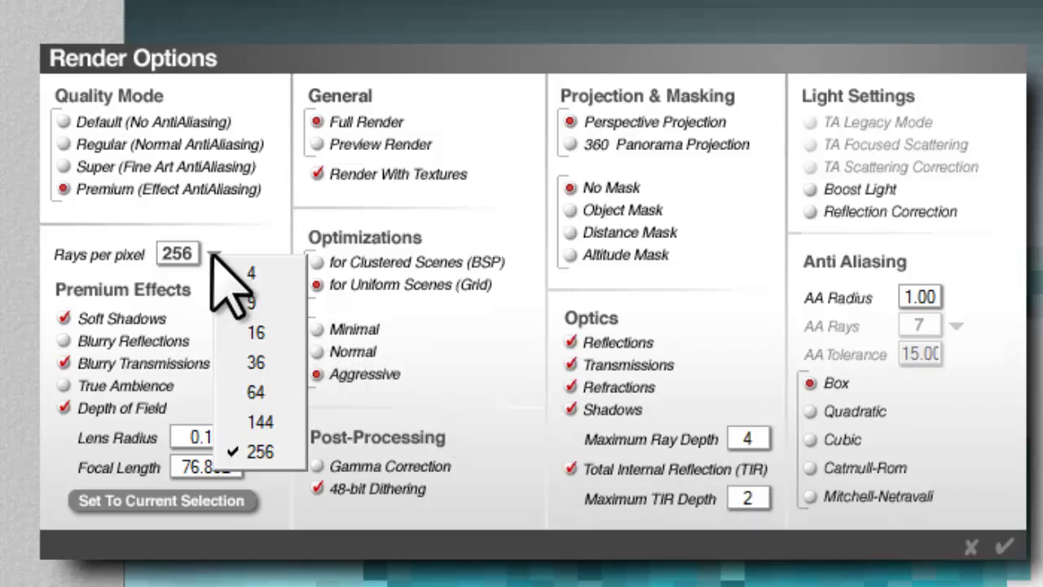
pyautogui.click(261, 391)
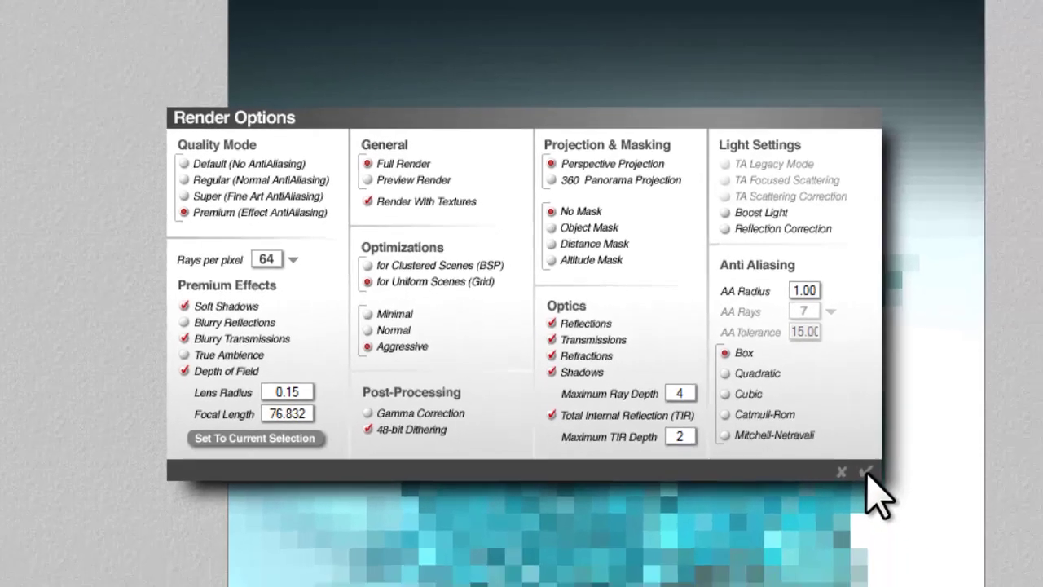
pyautogui.click(1002, 546)
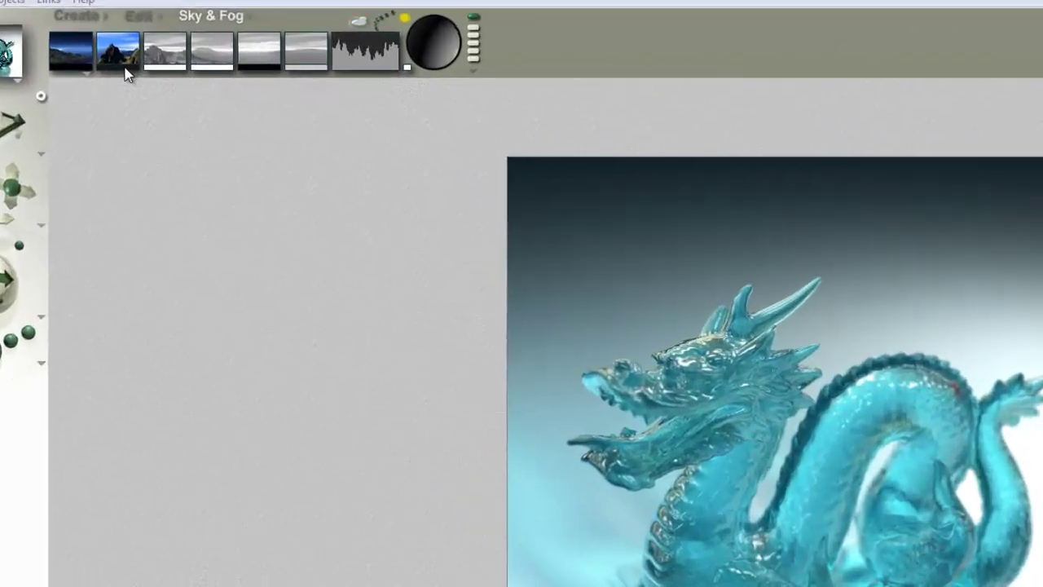
# Review the dragon material's colour and optics settings in the Materials Lab
pyautogui.click(143, 78)
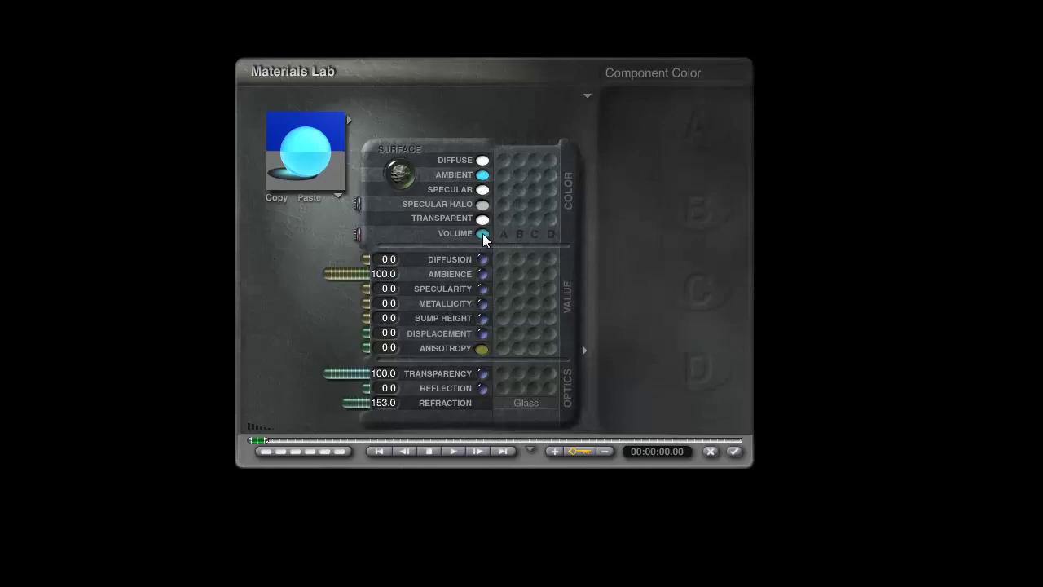
pyautogui.click(734, 451)
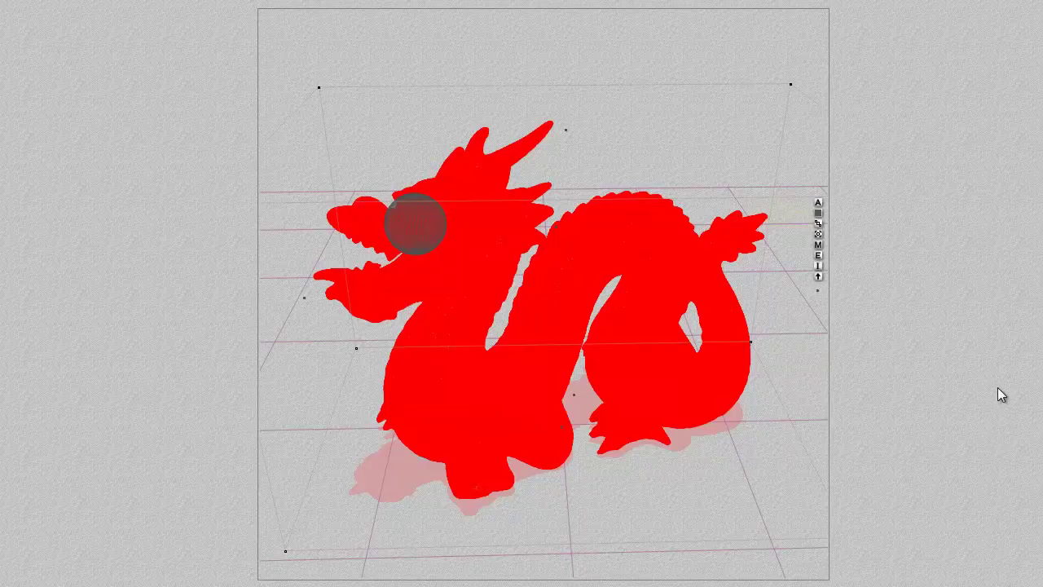